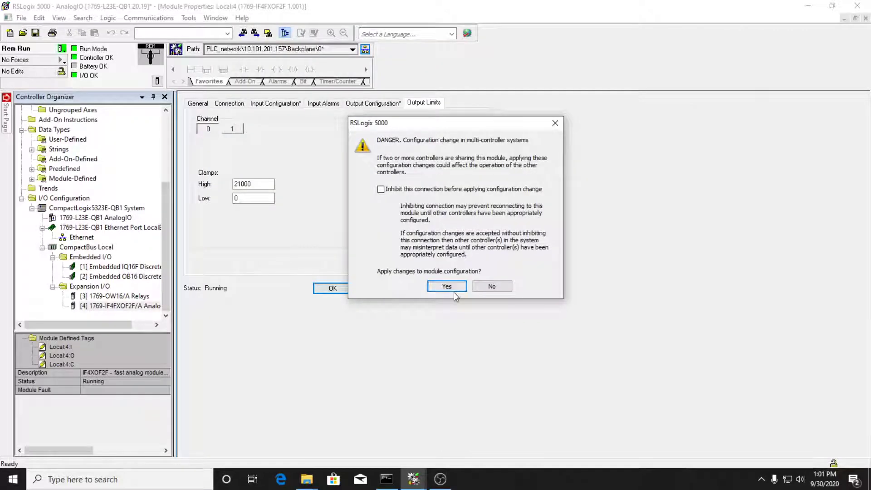
Step: Decline the pending module configuration change and select the MainRoutine ladder routine
{"action": "left_click", "coordinate": [492, 286]}
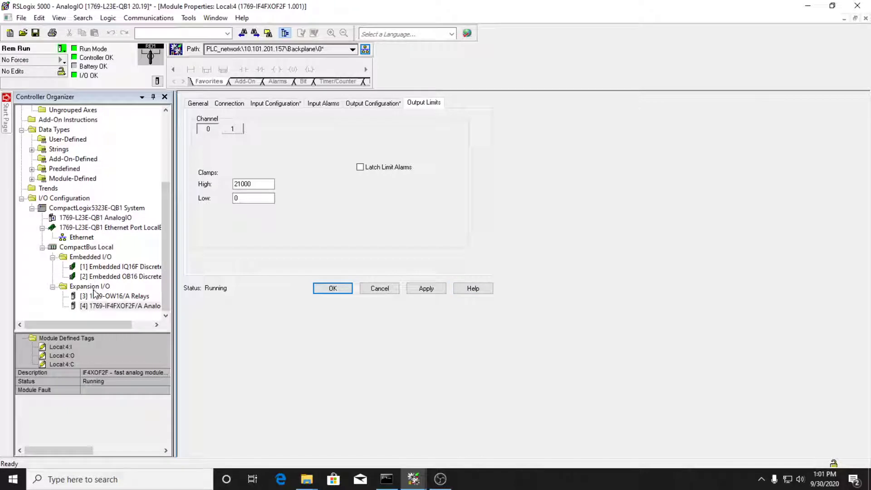
{"action": "scroll", "coordinate": [95, 227], "scroll_direction": "up", "scroll_amount": 4}
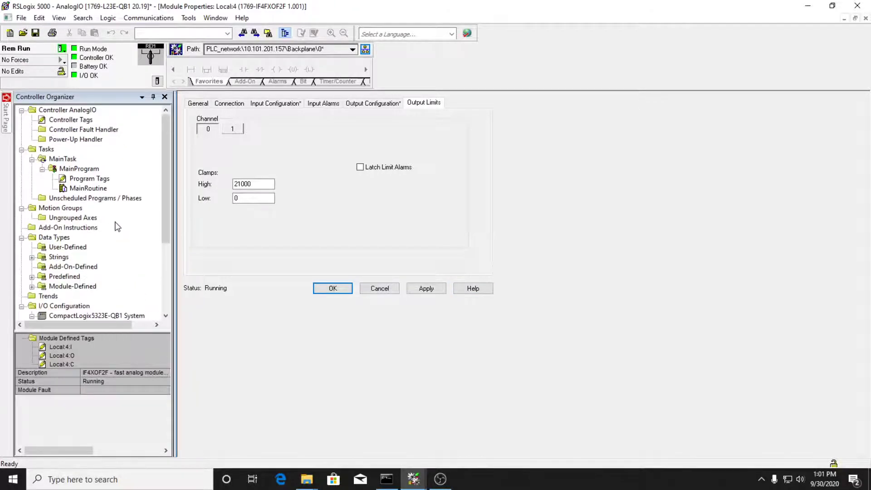
{"action": "left_click", "coordinate": [94, 186]}
Step: Select the 1769-IF4XOF2F analog module in slot 4 and view its General properties
{"action": "scroll", "coordinate": [140, 247], "scroll_direction": "down", "scroll_amount": 4}
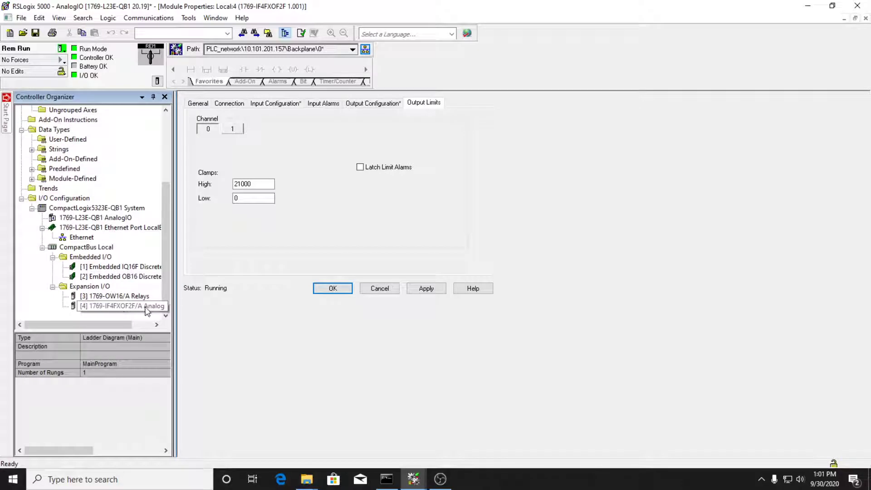
{"action": "left_click", "coordinate": [119, 307]}
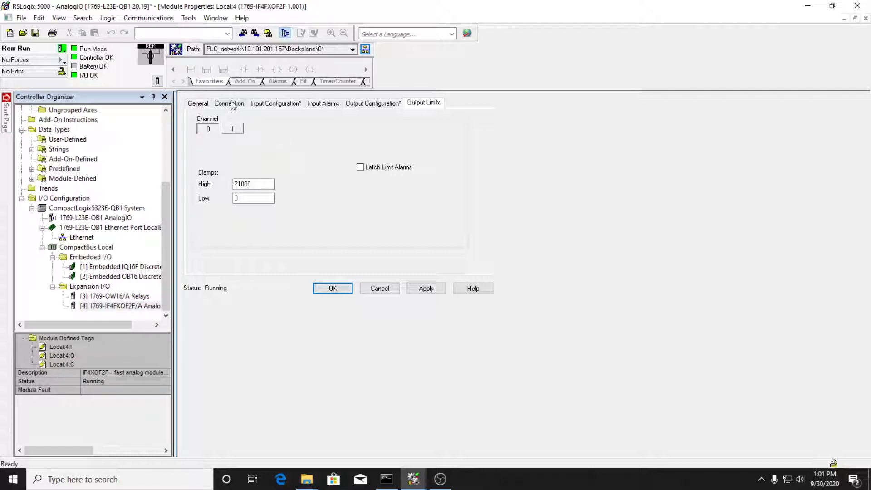
{"action": "left_click", "coordinate": [197, 103]}
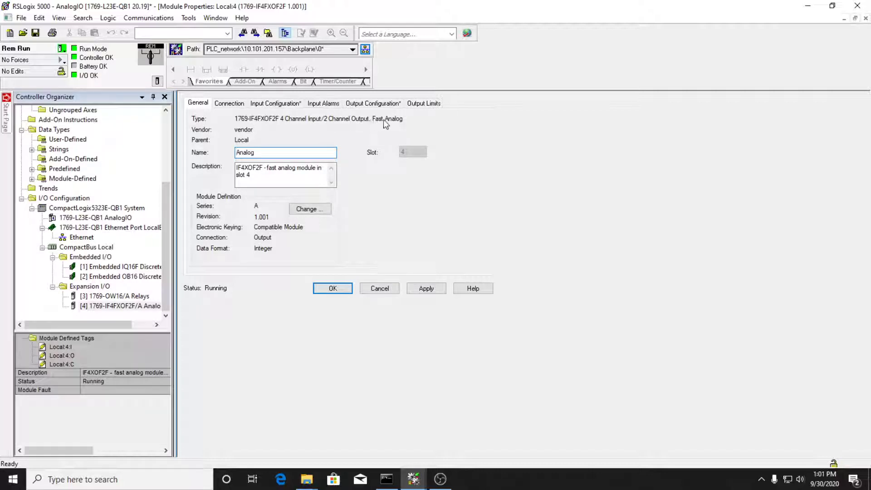
{"action": "left_click", "coordinate": [277, 104]}
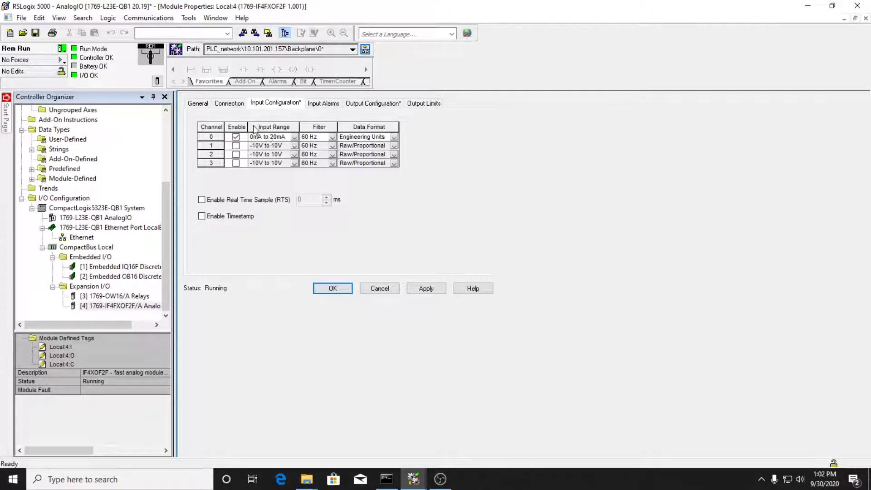
{"action": "left_click", "coordinate": [294, 137]}
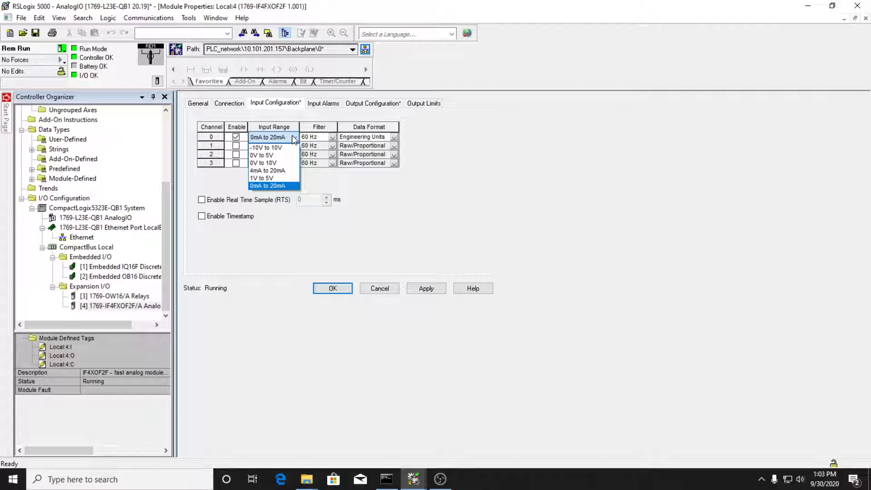
Step: Keep channel 0 at 0mA to 20mA and change its input filter from 60 Hz to 5 Hz
{"action": "left_click", "coordinate": [356, 113]}
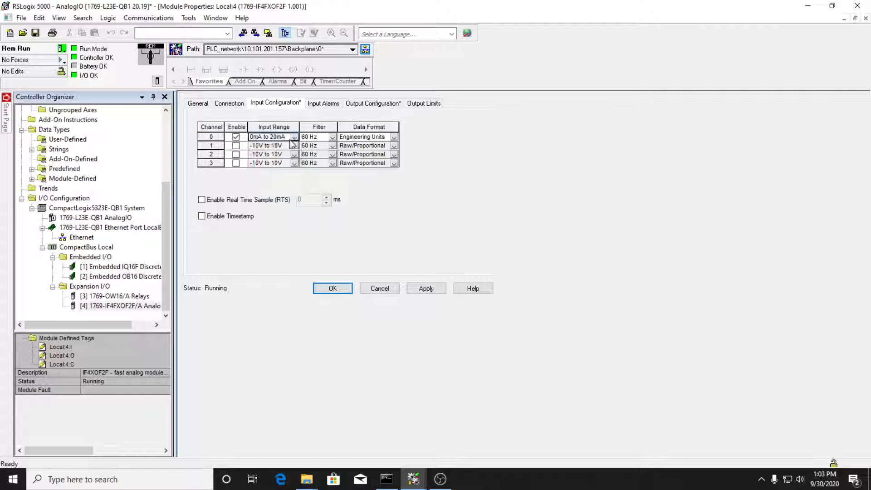
{"action": "left_click", "coordinate": [333, 137]}
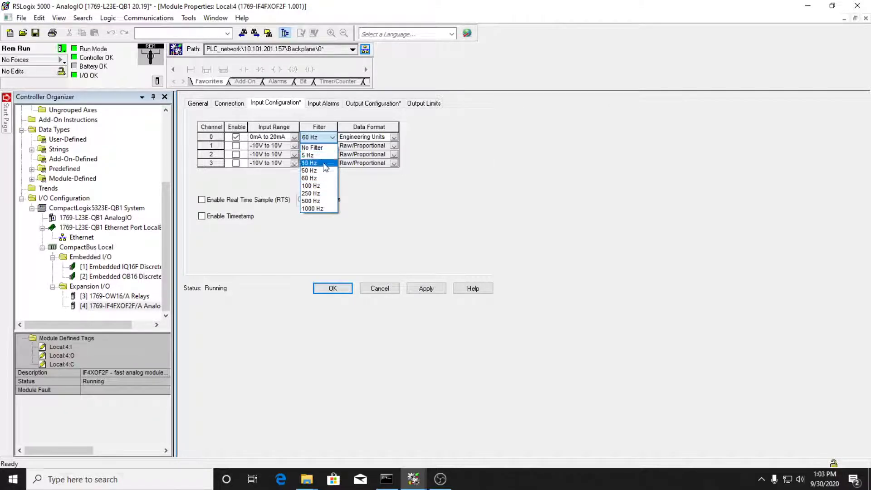
{"action": "left_click", "coordinate": [326, 155]}
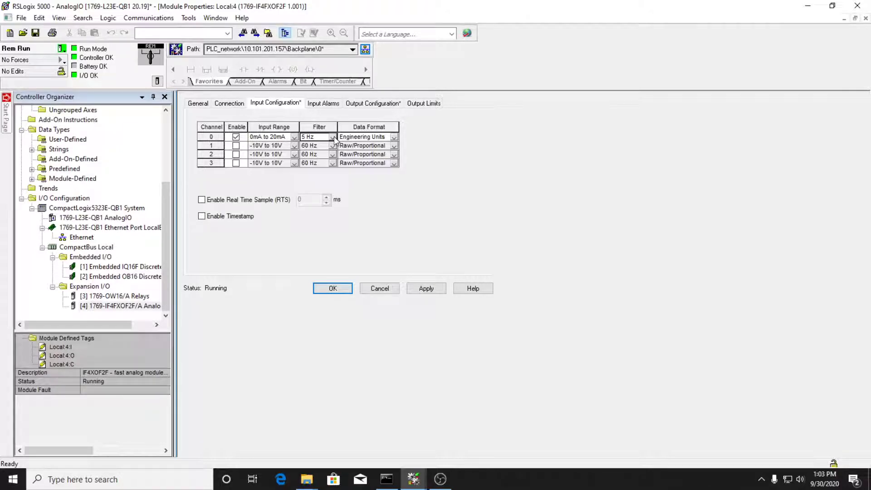
{"action": "left_click", "coordinate": [334, 137]}
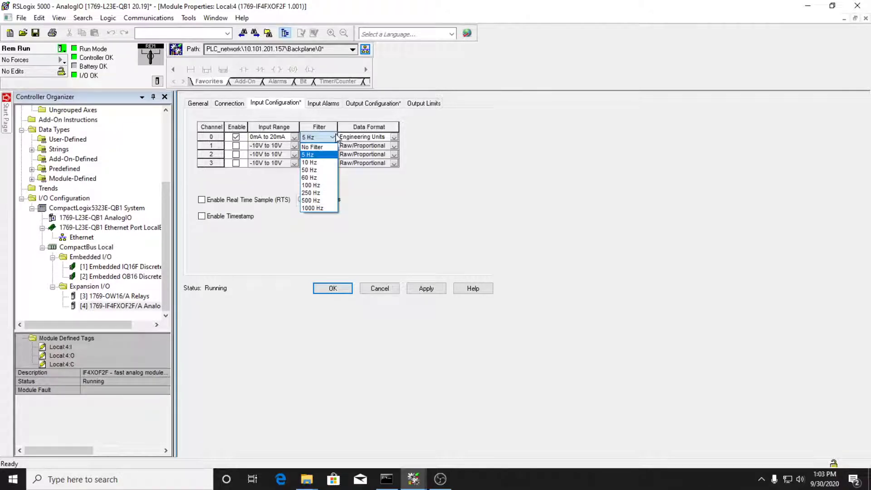
{"action": "left_click", "coordinate": [313, 156]}
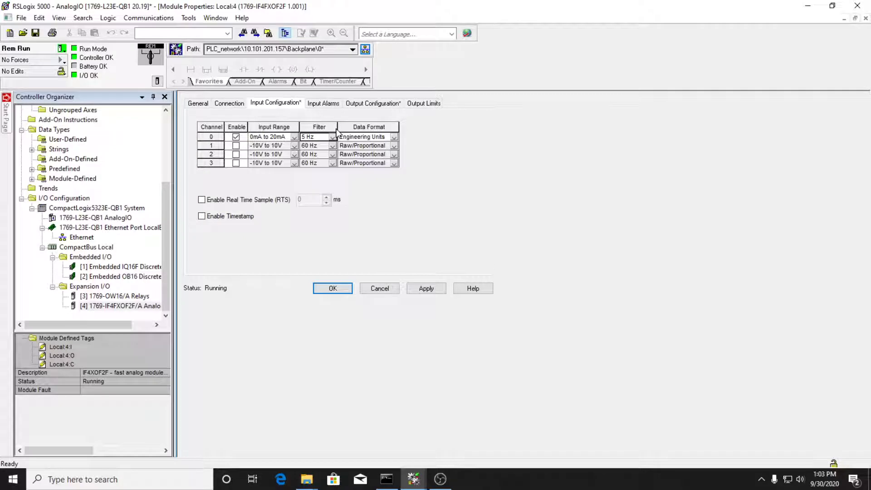
{"action": "left_click", "coordinate": [394, 138]}
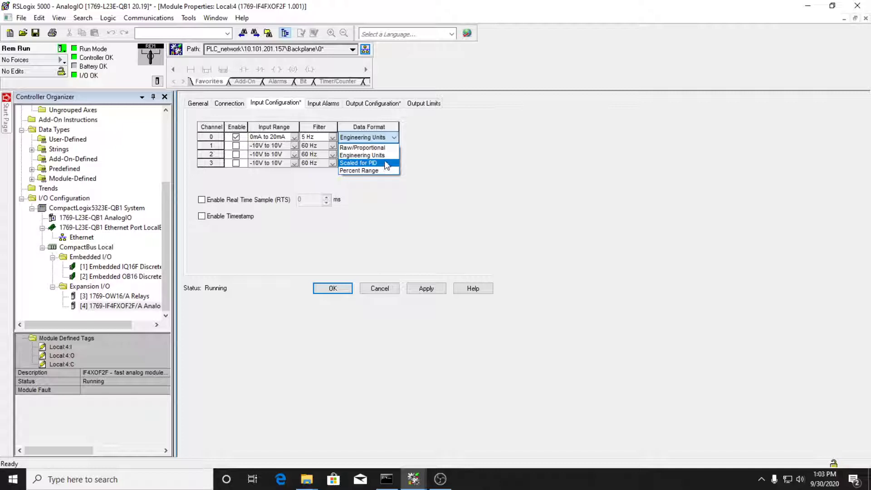
{"action": "key", "text": "Up"}
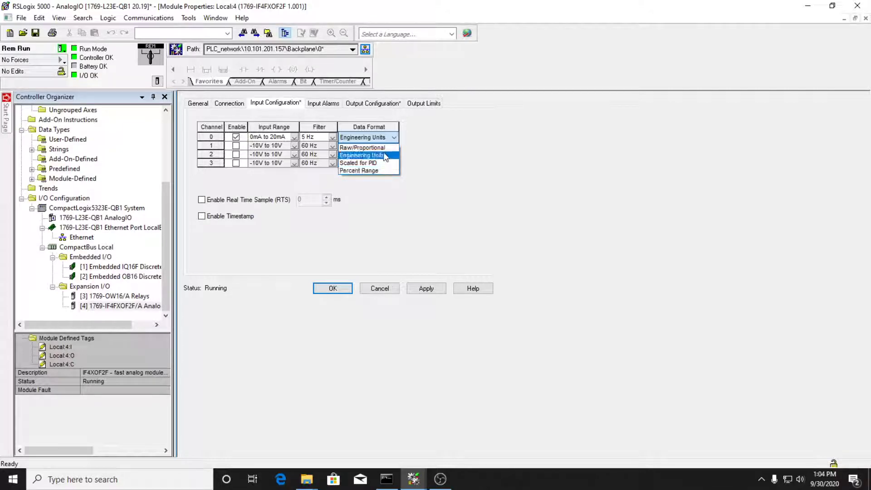
{"action": "left_click", "coordinate": [426, 138]}
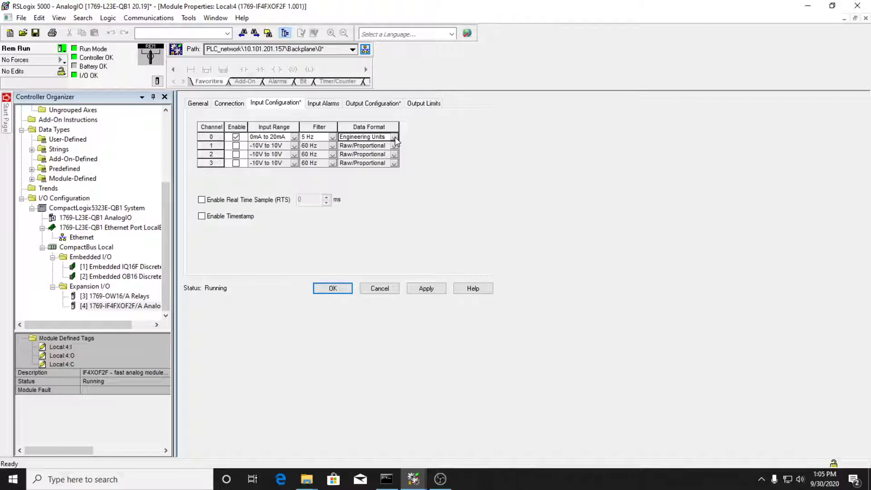
{"action": "left_click", "coordinate": [394, 136]}
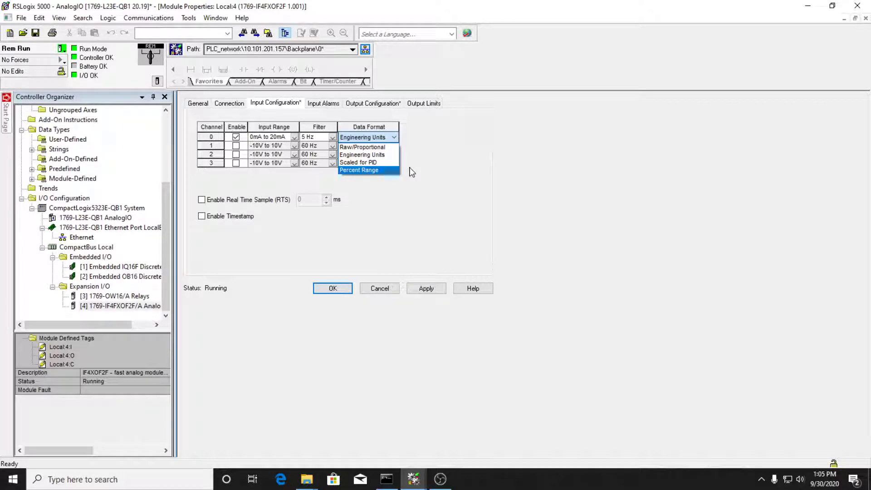
{"action": "left_click", "coordinate": [431, 161]}
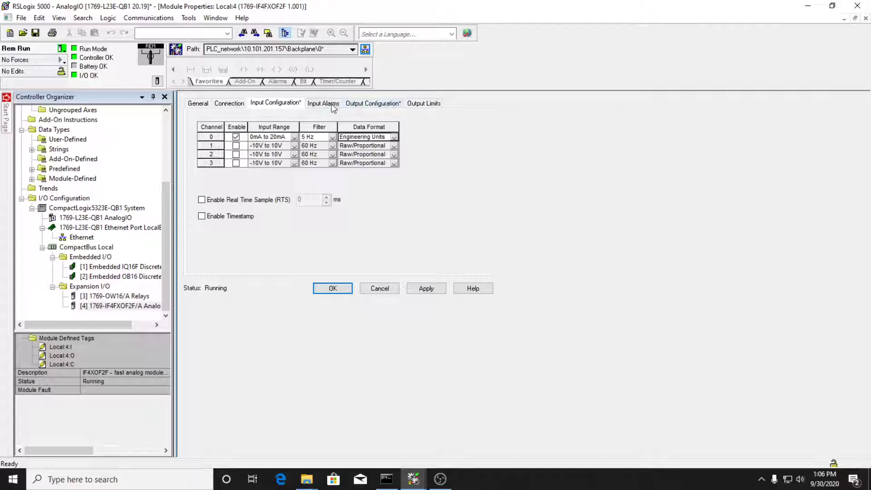
Step: Check channel 0's output settings: 0mA to 20mA range in Engineering Units
{"action": "left_click", "coordinate": [379, 103]}
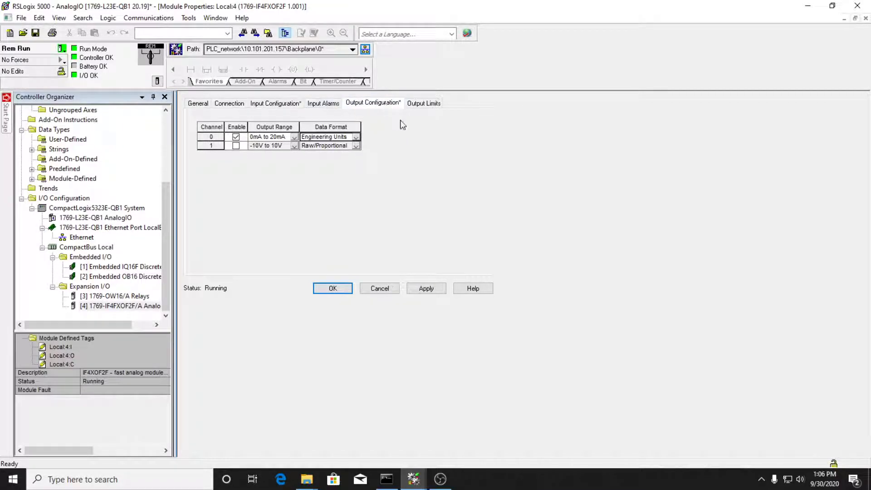
{"action": "left_click", "coordinate": [295, 137]}
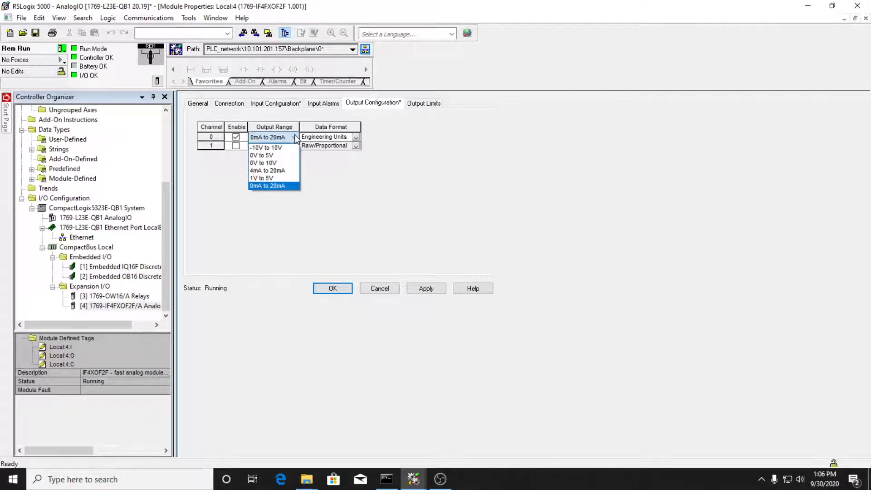
{"action": "left_click", "coordinate": [277, 187]}
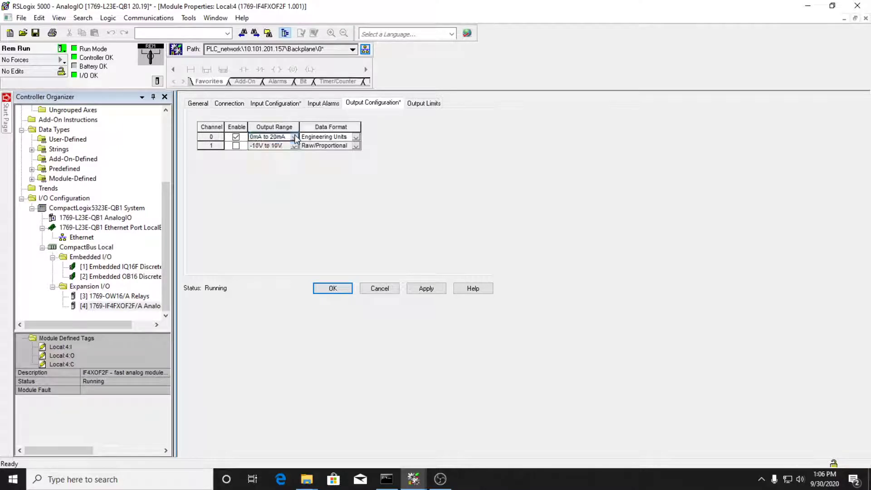
{"action": "left_click", "coordinate": [356, 138]}
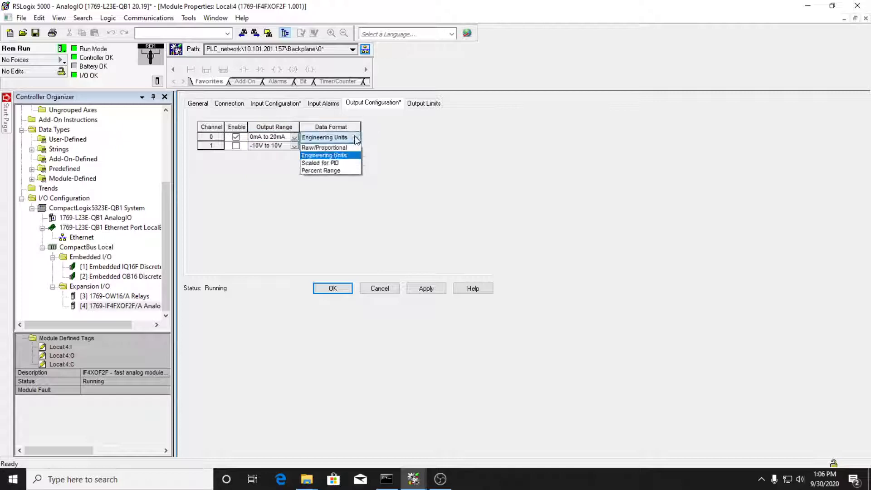
{"action": "left_click", "coordinate": [389, 135]}
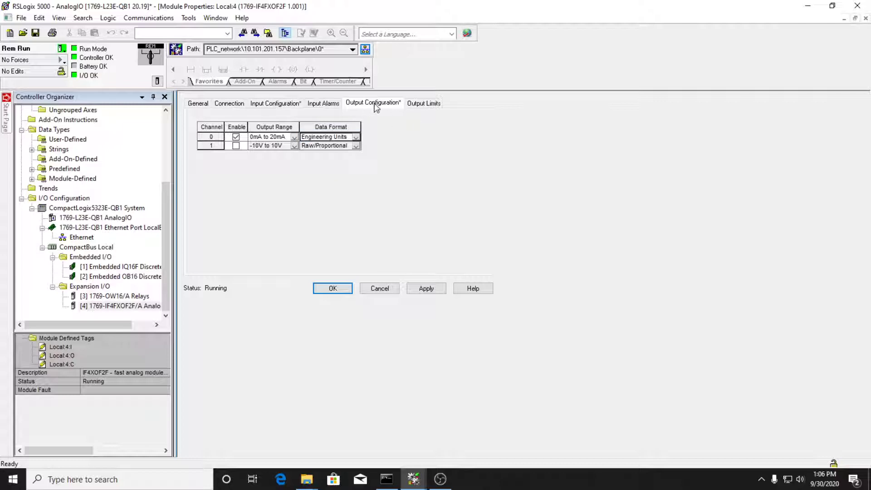
Step: Review channel 0's output clamp limits, keeping High at 21000 and Low at 0
{"action": "left_click", "coordinate": [423, 103]}
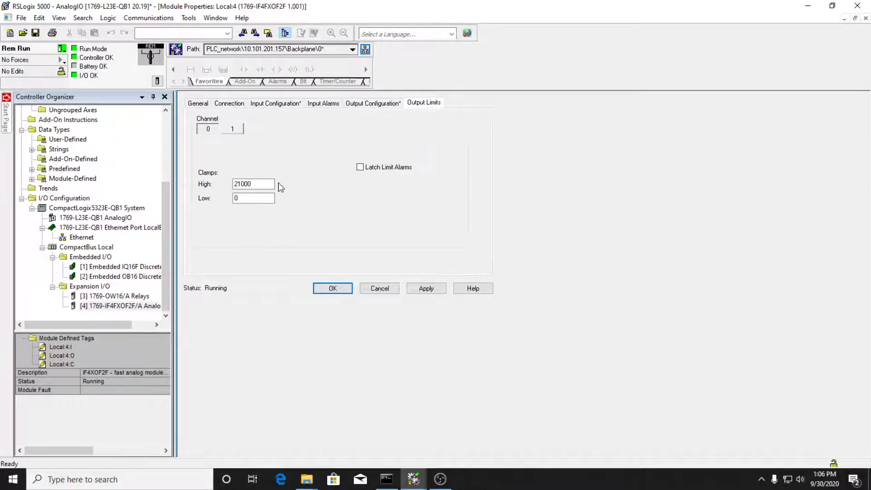
{"action": "left_click", "coordinate": [245, 198]}
{"action": "left_click", "coordinate": [379, 104]}
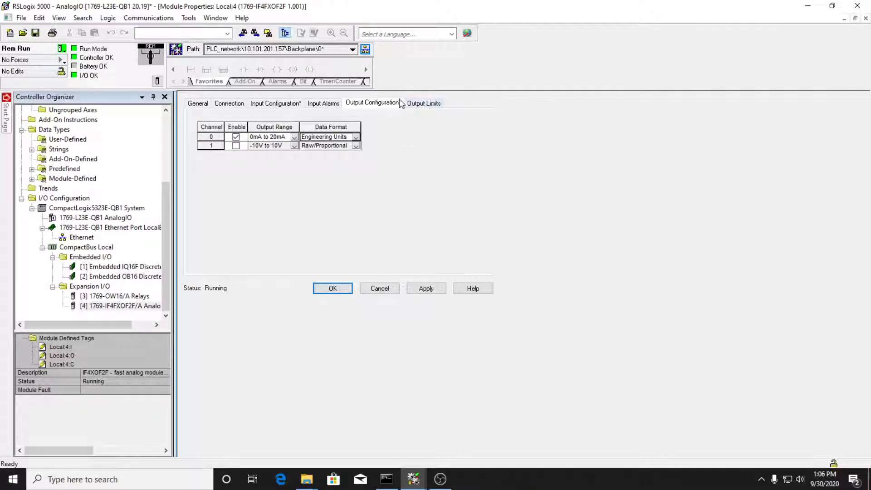
{"action": "left_click", "coordinate": [427, 104]}
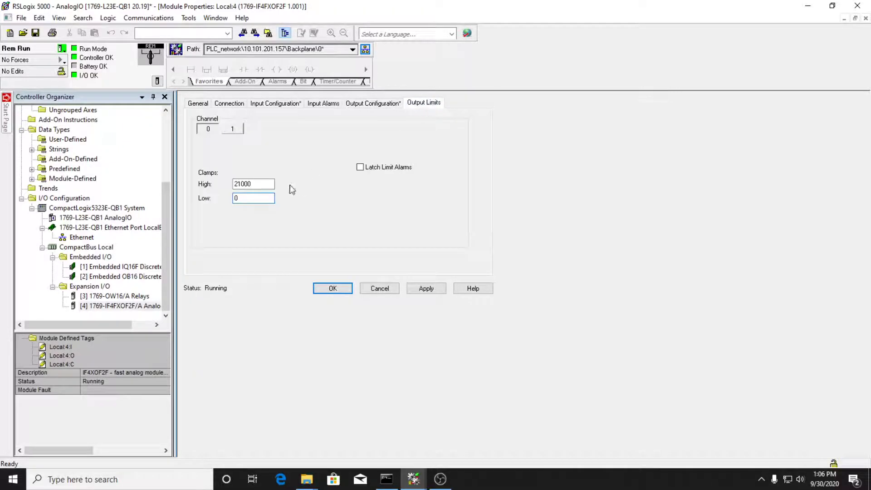
{"action": "left_click", "coordinate": [272, 184]}
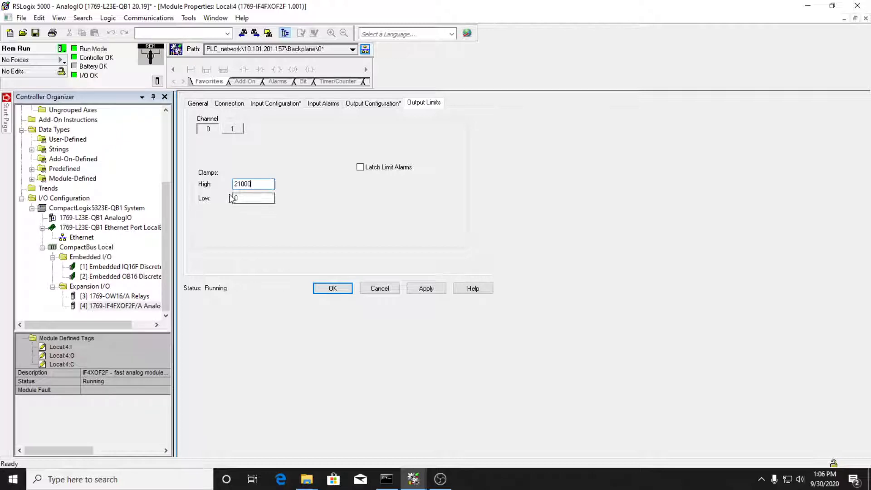
{"action": "double_click", "coordinate": [263, 197]}
{"action": "double_click", "coordinate": [254, 183]}
{"action": "left_click", "coordinate": [261, 184]}
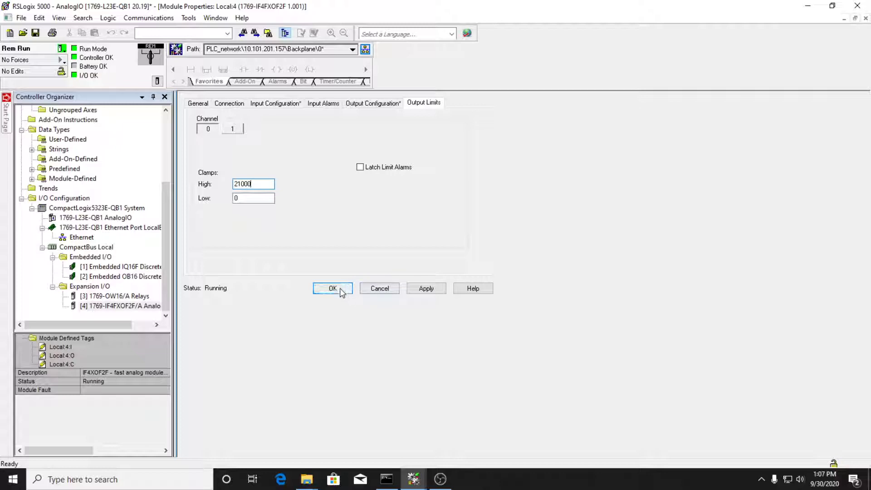
Step: Apply the module configuration to the running module and return to MainRoutine
{"action": "left_click", "coordinate": [63, 49]}
{"action": "left_click", "coordinate": [62, 49]}
{"action": "left_click", "coordinate": [360, 211]}
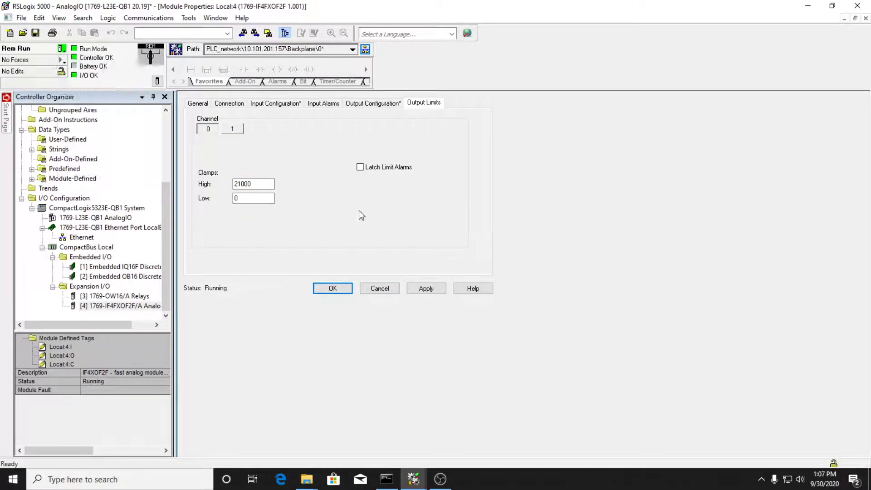
{"action": "left_click", "coordinate": [342, 289]}
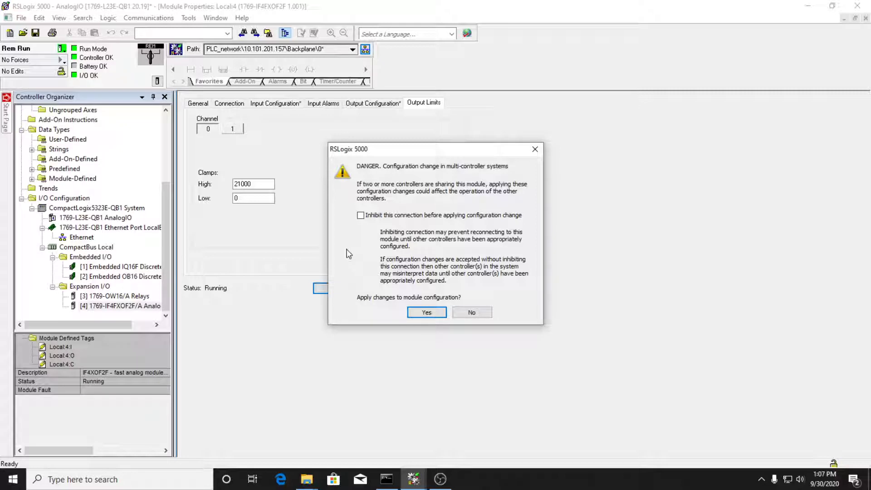
{"action": "left_click", "coordinate": [426, 313]}
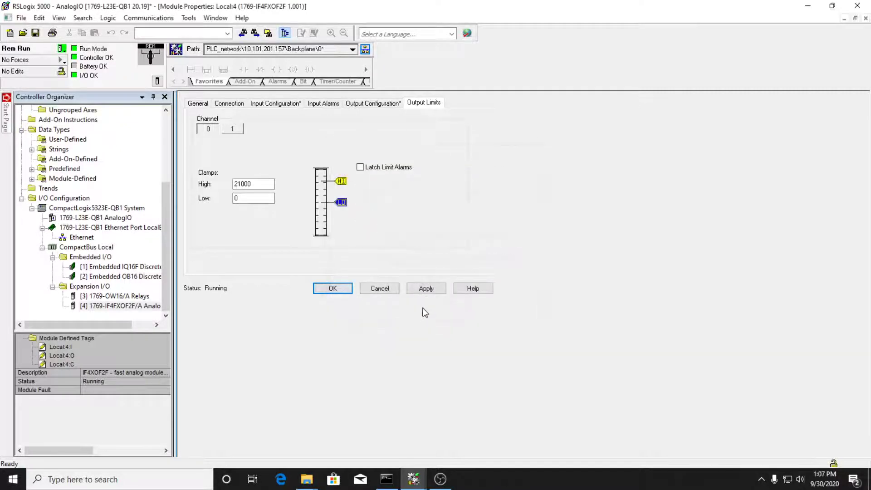
{"action": "left_click", "coordinate": [526, 271]}
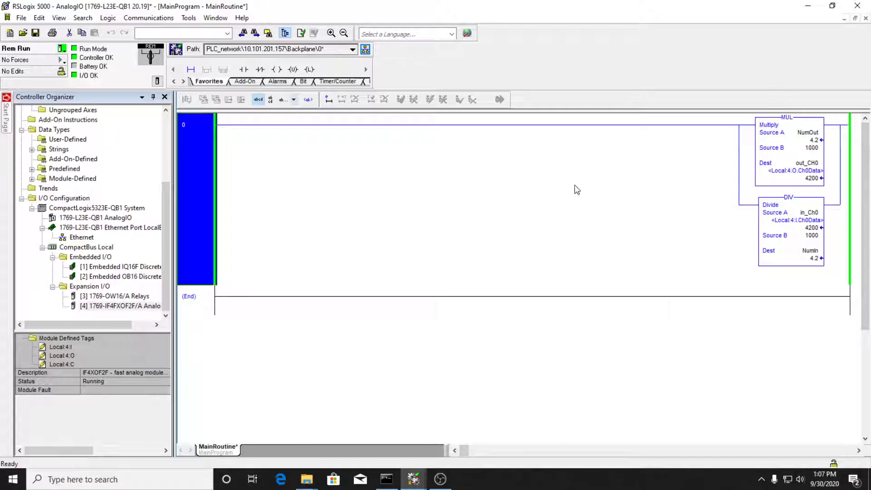
{"action": "mouse_move", "coordinate": [812, 134]}
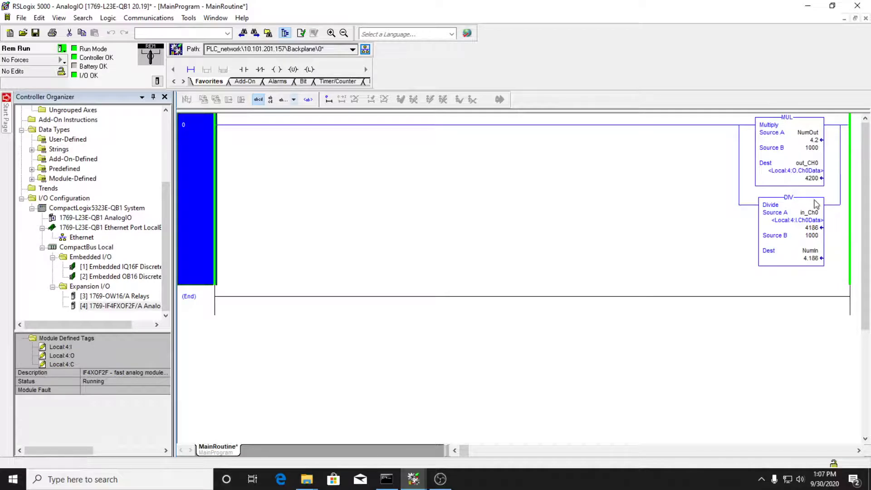
{"action": "left_click", "coordinate": [788, 119]}
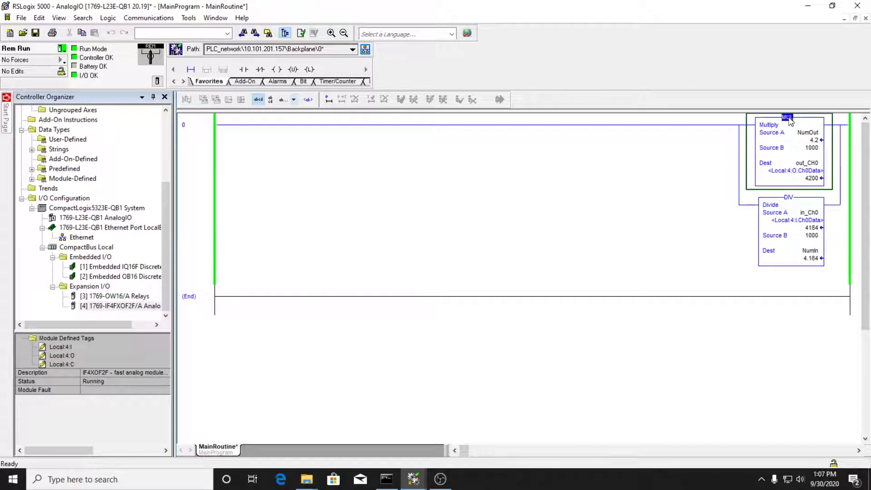
{"action": "left_click", "coordinate": [789, 198]}
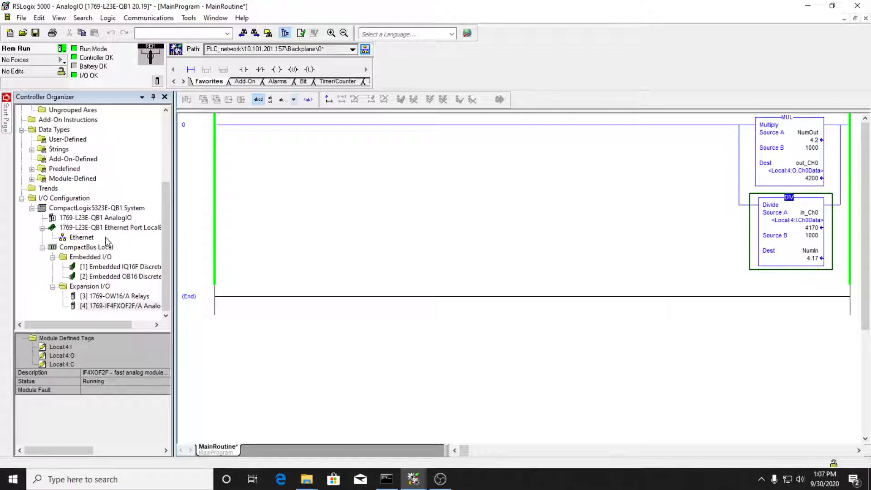
{"action": "scroll", "coordinate": [113, 239], "scroll_direction": "up", "scroll_amount": 4}
{"action": "left_click", "coordinate": [89, 179]}
{"action": "double_click", "coordinate": [89, 180]}
{"action": "left_click", "coordinate": [271, 453]}
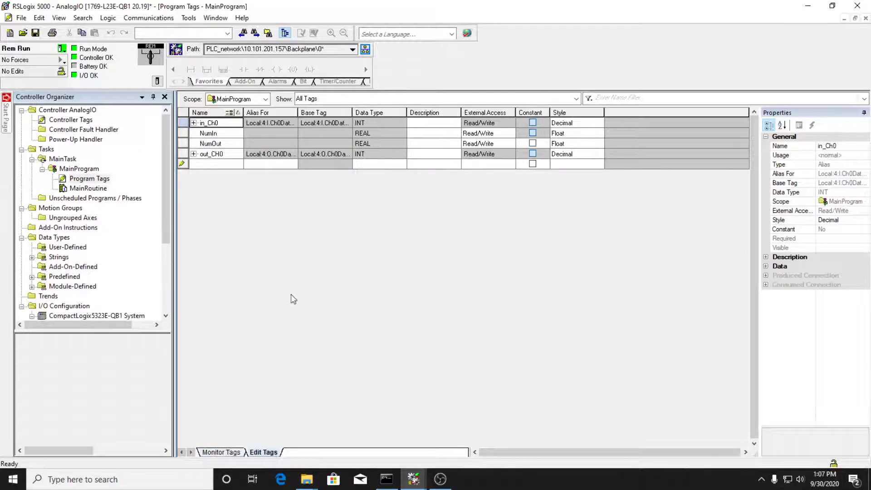
{"action": "left_click_drag", "start_coordinate": [243, 112], "coordinate": [277, 112]}
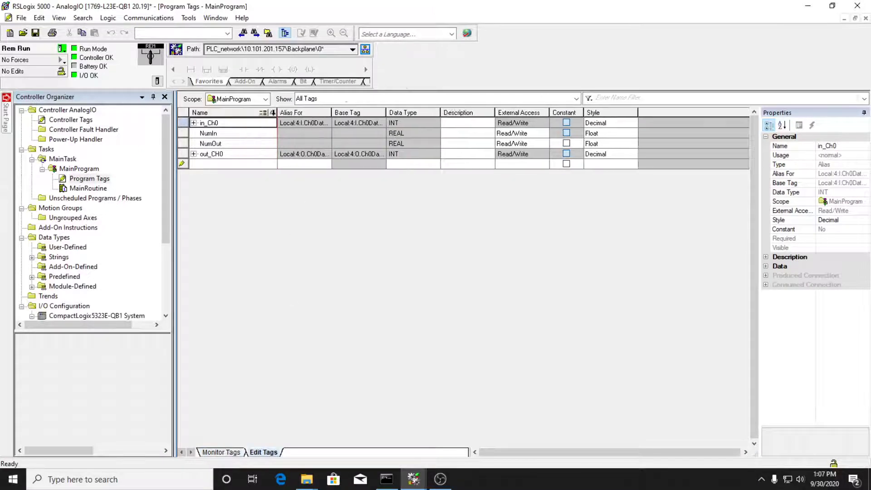
{"action": "left_click_drag", "start_coordinate": [332, 112], "coordinate": [374, 114]}
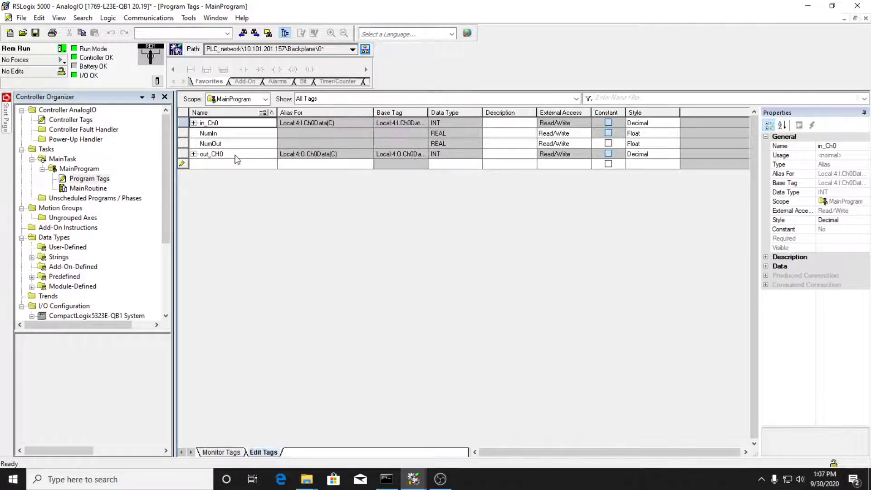
{"action": "left_click", "coordinate": [220, 122]}
{"action": "left_click", "coordinate": [223, 133]}
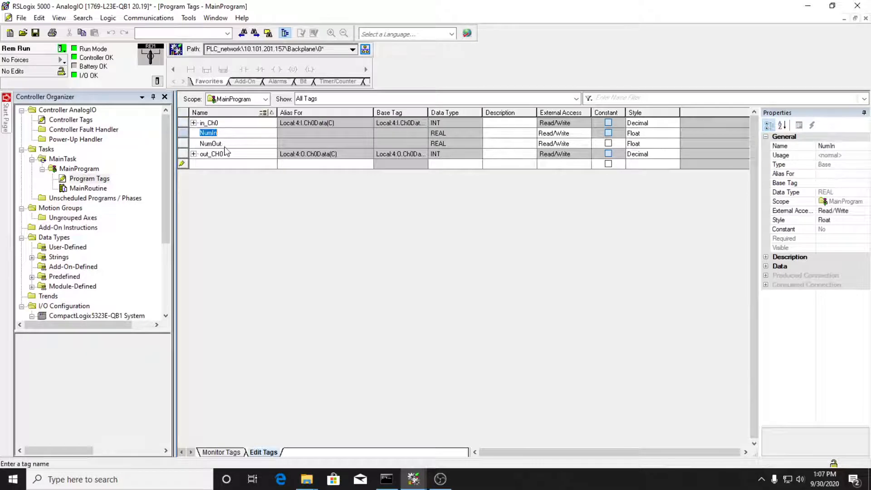
{"action": "left_click", "coordinate": [227, 144]}
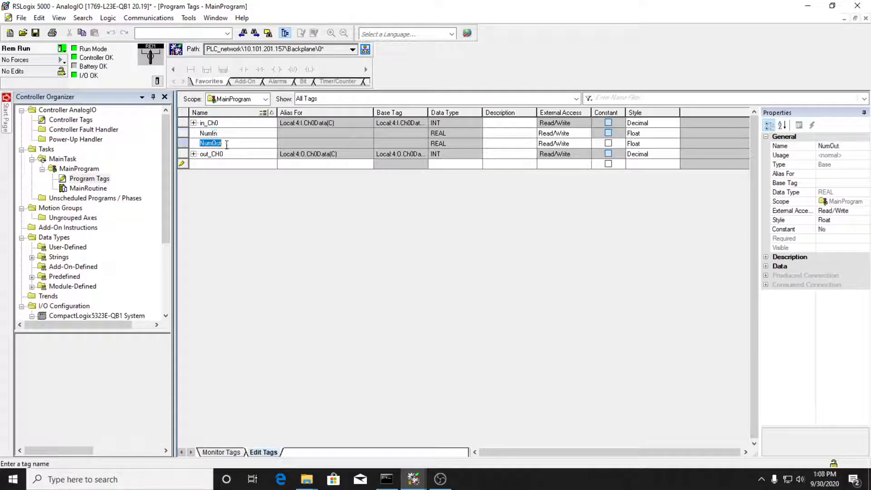
{"action": "left_click", "coordinate": [447, 144]}
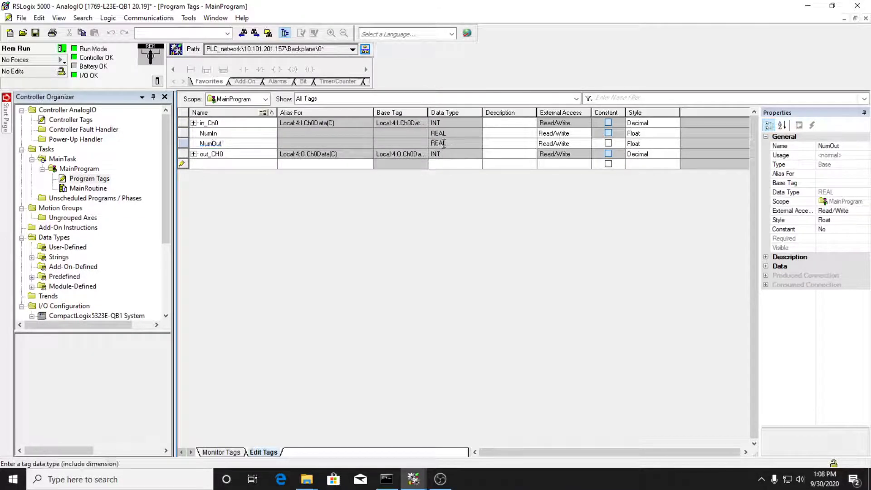
{"action": "left_click", "coordinate": [459, 143]}
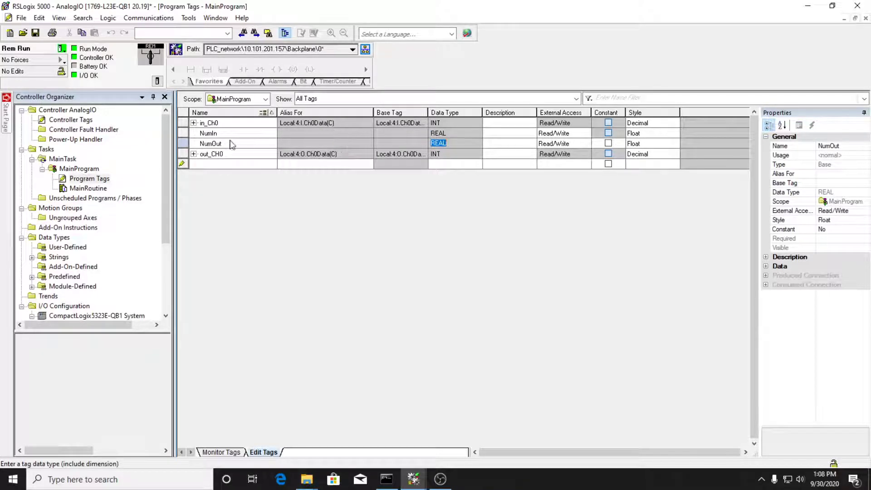
{"action": "left_click", "coordinate": [213, 123]}
{"action": "left_click", "coordinate": [225, 123]}
{"action": "left_click", "coordinate": [312, 122]}
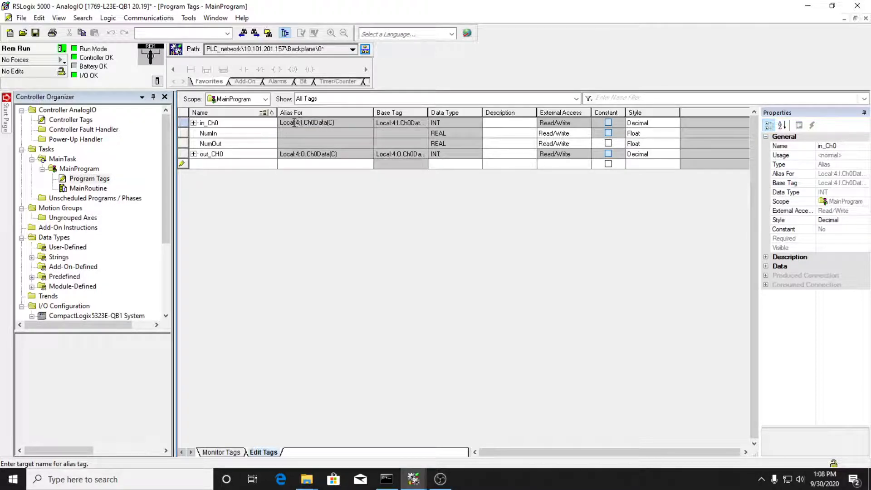
{"action": "double_click", "coordinate": [294, 122]}
{"action": "left_click_drag", "start_coordinate": [305, 121], "coordinate": [311, 124]}
{"action": "left_click", "coordinate": [328, 124]}
{"action": "left_click", "coordinate": [446, 127]}
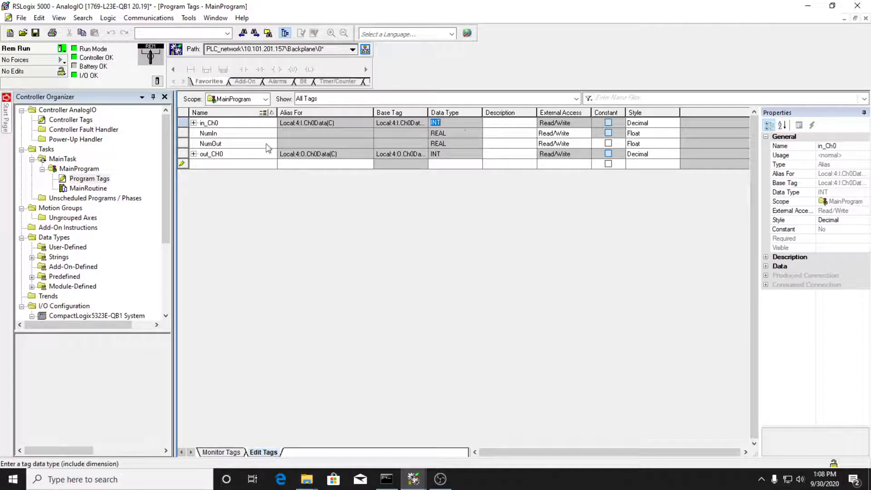
{"action": "left_click", "coordinate": [311, 154]}
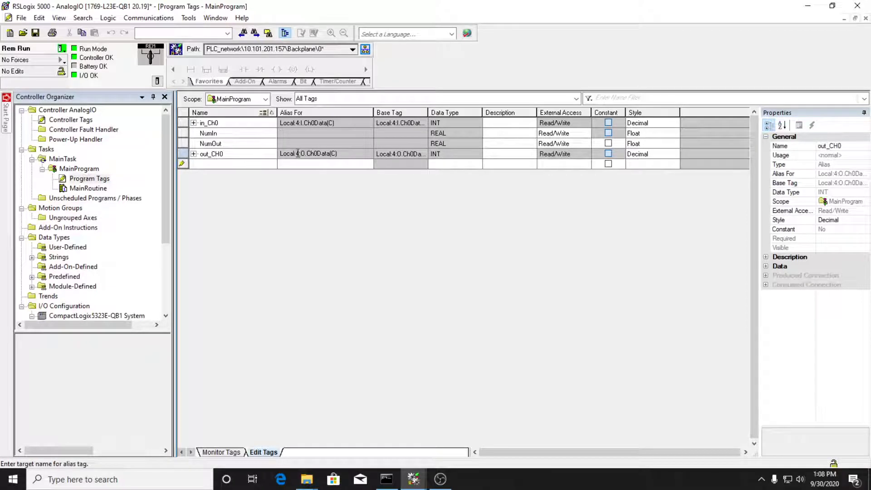
{"action": "mouse_move", "coordinate": [296, 151]}
{"action": "left_mouse_down"}
{"action": "mouse_move", "coordinate": [345, 157]}
{"action": "mouse_move", "coordinate": [311, 154]}
{"action": "left_mouse_up"}
{"action": "left_click", "coordinate": [306, 154]}
{"action": "left_click", "coordinate": [440, 155]}
{"action": "left_click", "coordinate": [244, 167]}
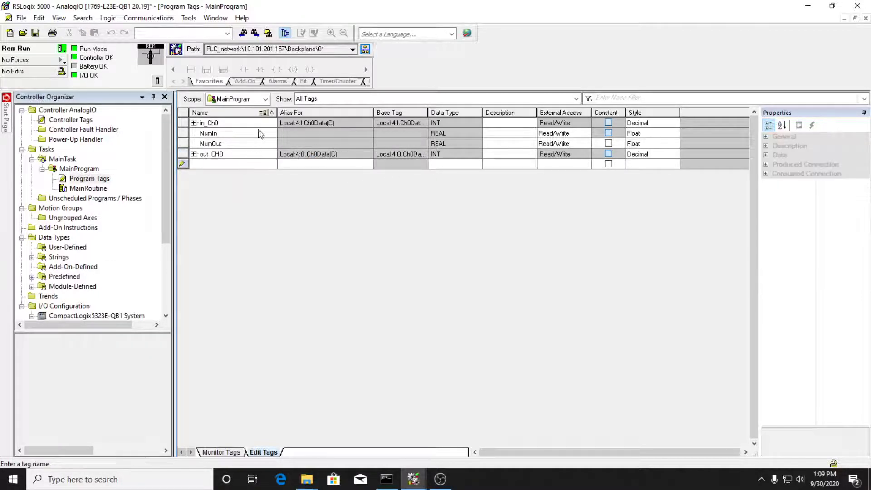
{"action": "left_click", "coordinate": [98, 190]}
{"action": "double_click", "coordinate": [97, 190]}
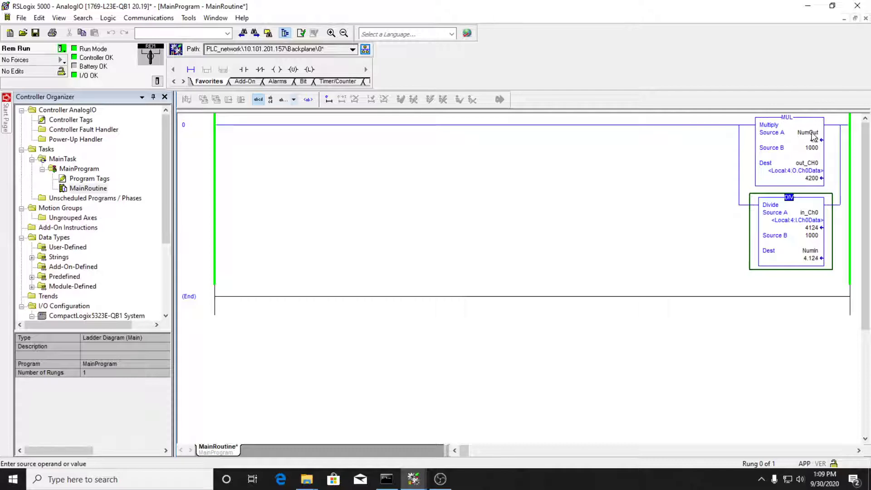
{"action": "mouse_move", "coordinate": [810, 137]}
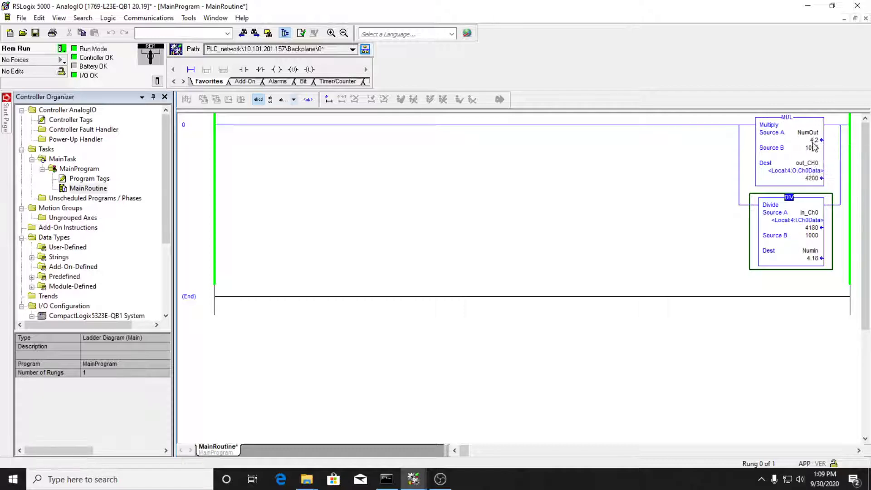
{"action": "left_click", "coordinate": [820, 143]}
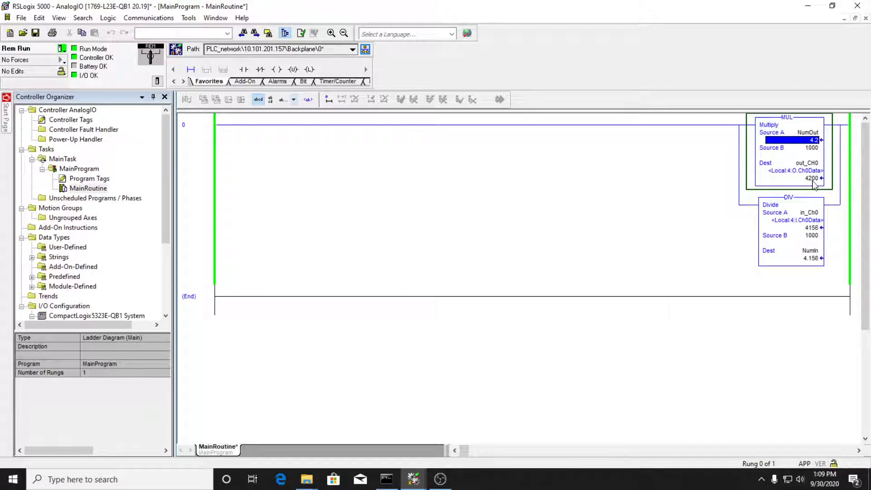
{"action": "mouse_move", "coordinate": [813, 181]}
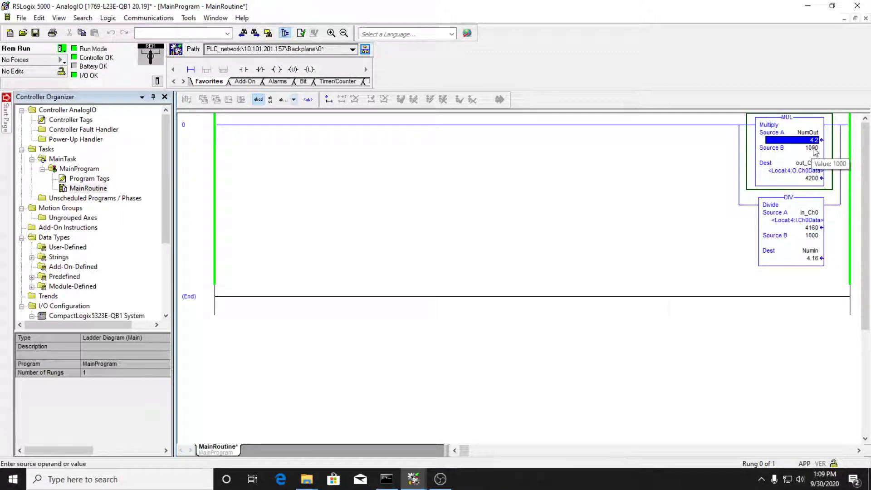
{"action": "mouse_move", "coordinate": [816, 152]}
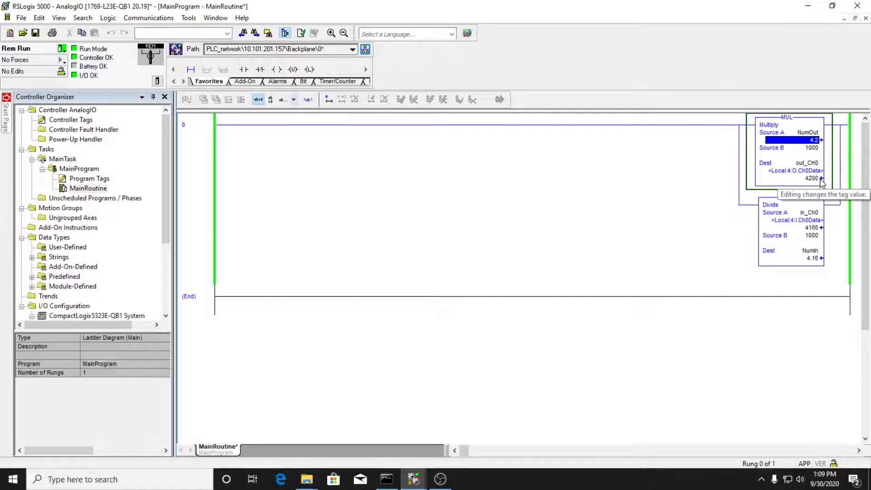
{"action": "left_click", "coordinate": [802, 213]}
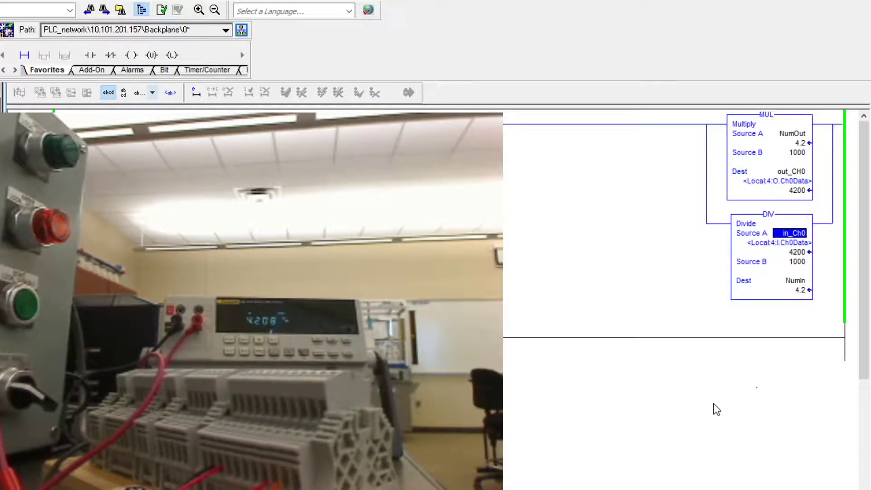
{"action": "key", "text": "alt+Tab"}
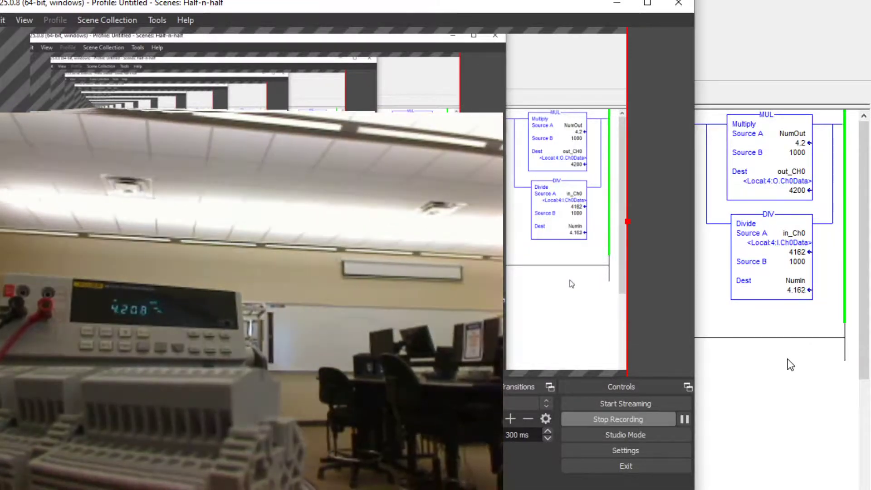
{"action": "left_click", "coordinate": [807, 410]}
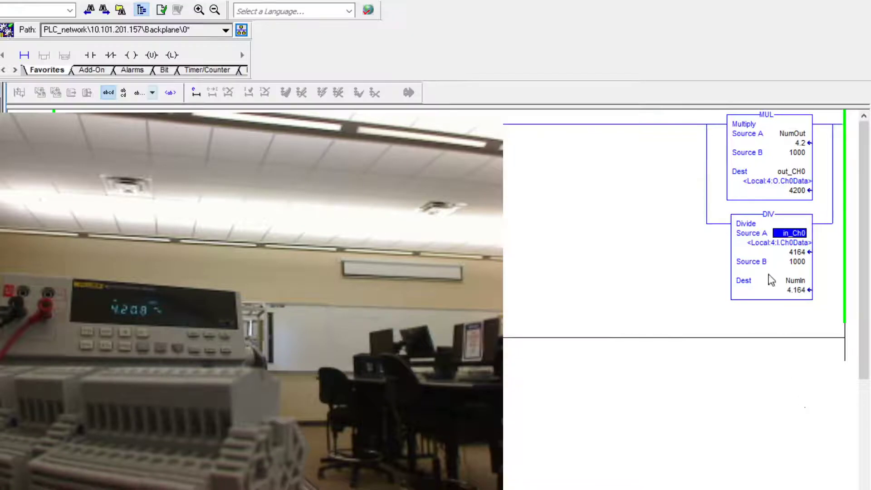
{"action": "left_click", "coordinate": [790, 150]}
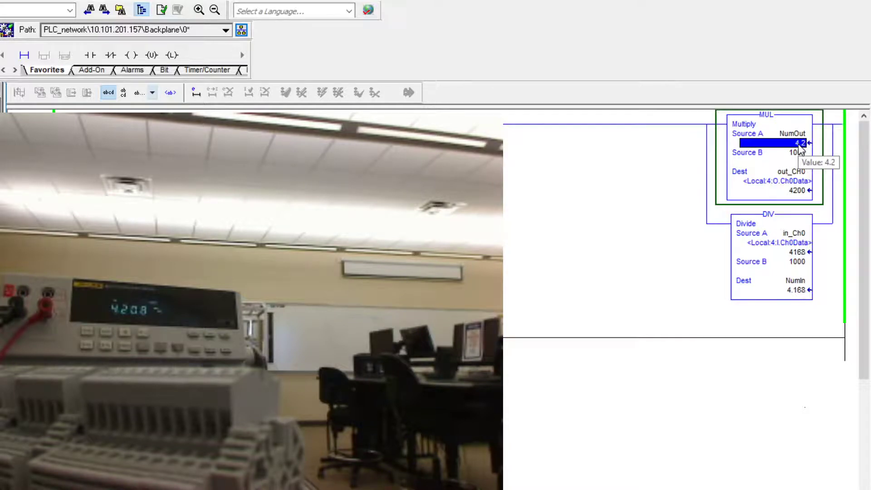
Step: Enter 16.513 as the MUL Source A so out_CH0 drives 16513
{"action": "type", "text": "16"}
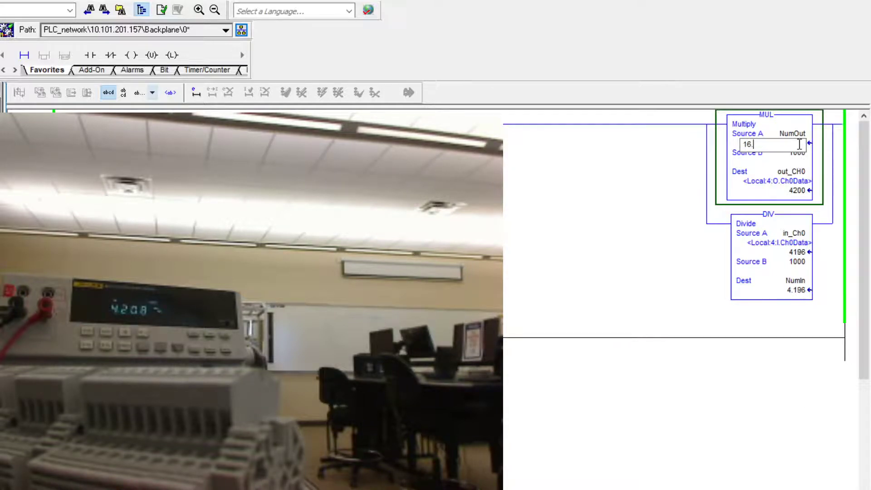
{"action": "type", "text": ".513"}
{"action": "key", "text": "Return"}
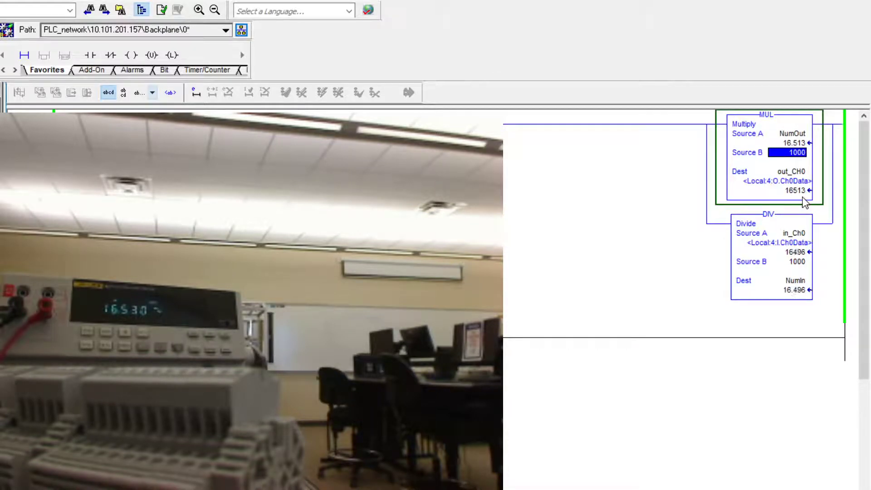
{"action": "mouse_move", "coordinate": [798, 255]}
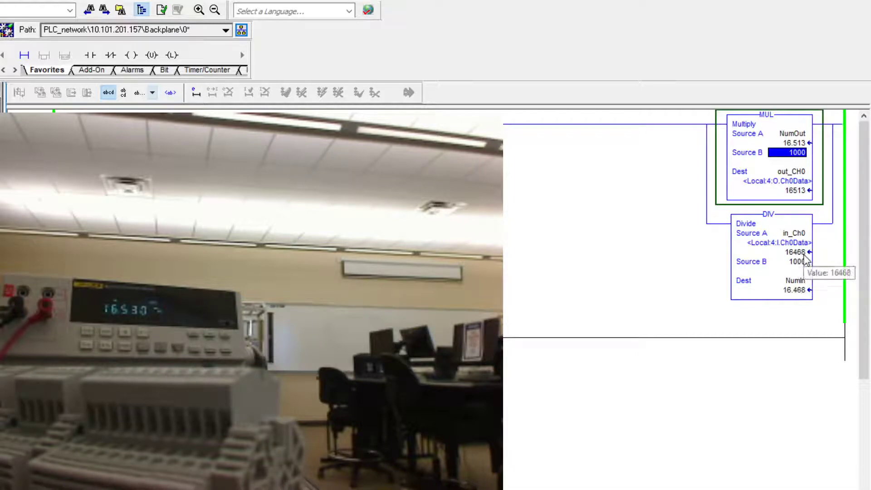
{"action": "mouse_move", "coordinate": [797, 295]}
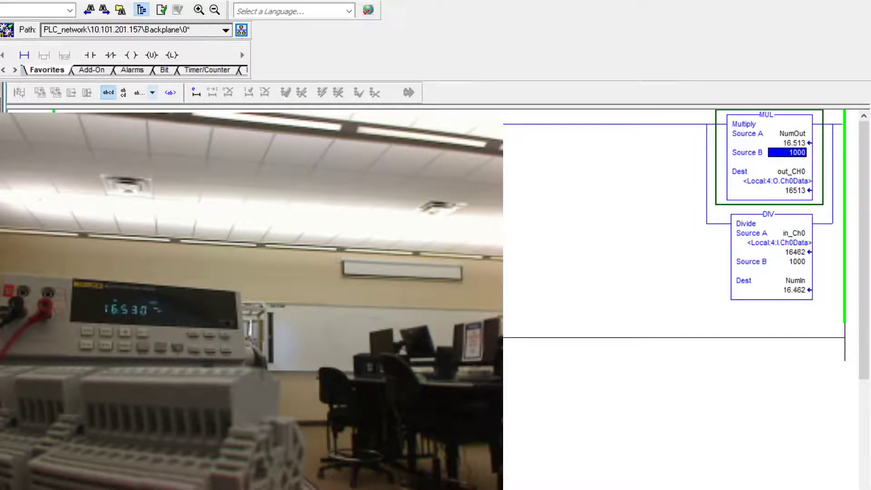
Step: Change the analog module's input data format on the Input Configuration tab and apply it
{"action": "key", "text": "alt+Tab"}
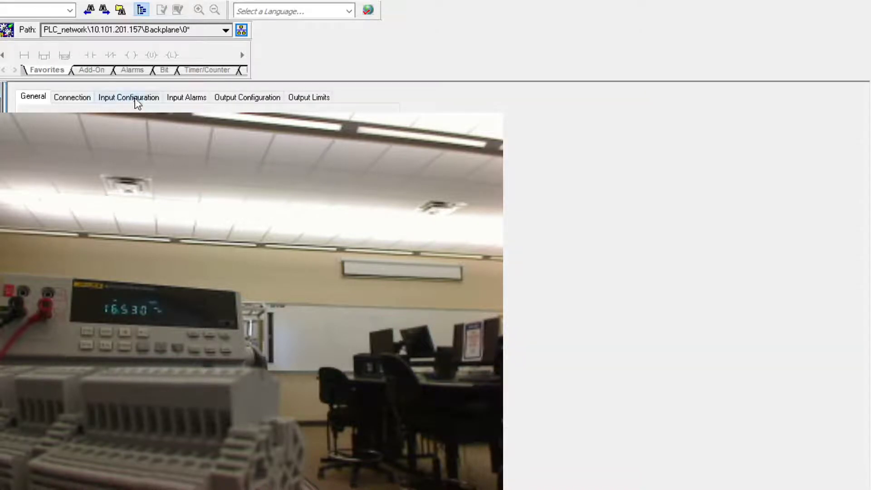
{"action": "left_click", "coordinate": [138, 103]}
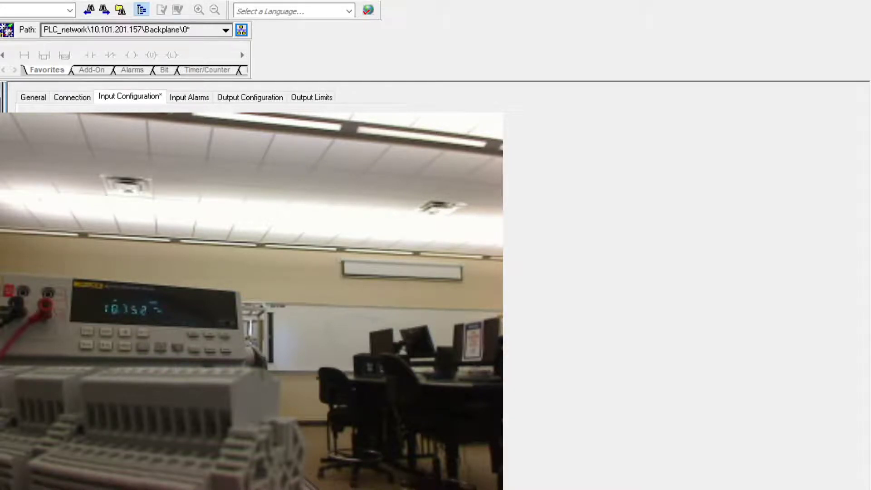
{"action": "key", "text": "Return"}
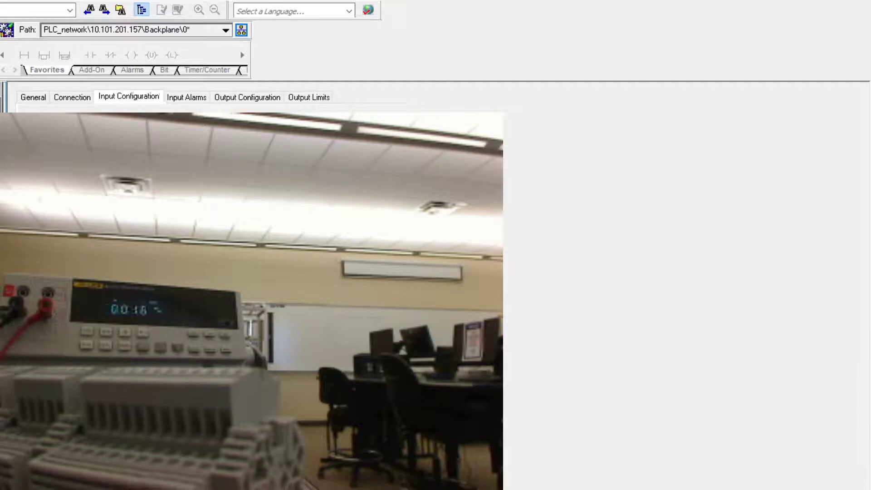
{"action": "key", "text": "Return"}
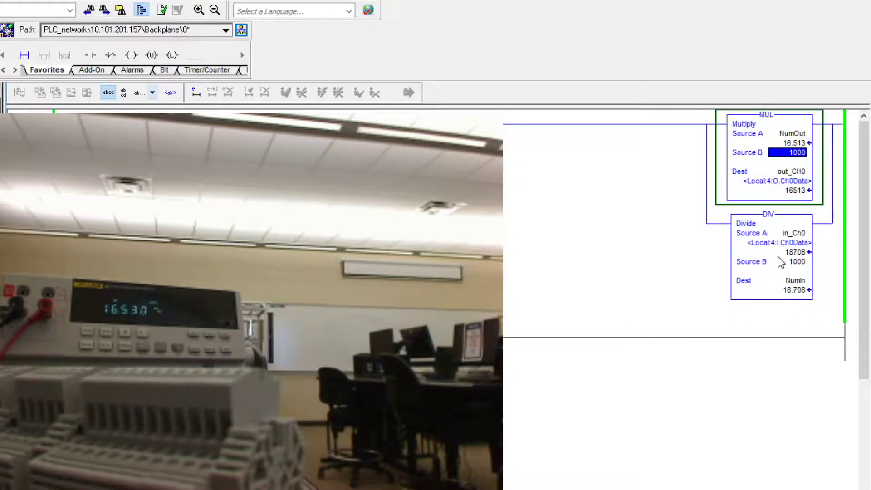
Step: Raise the MUL Source A from 16.513 to 20.0 and check the meter near 20.02
{"action": "left_click", "coordinate": [799, 144]}
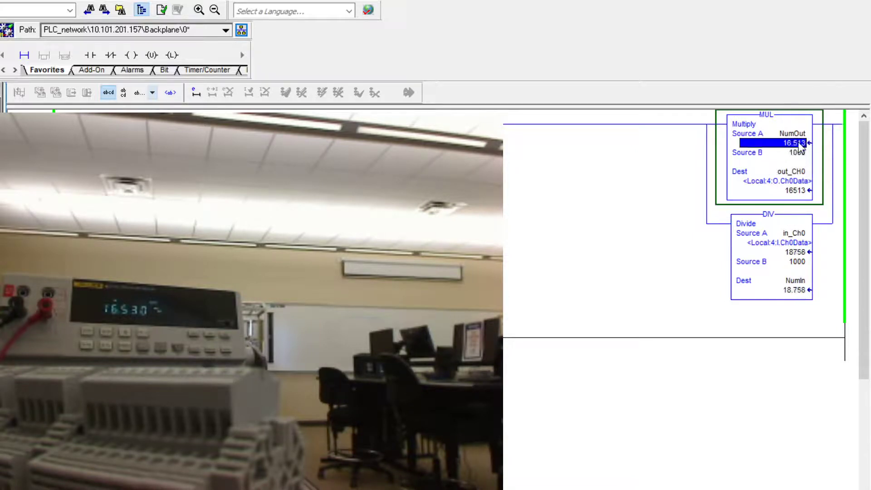
{"action": "key", "text": "Down"}
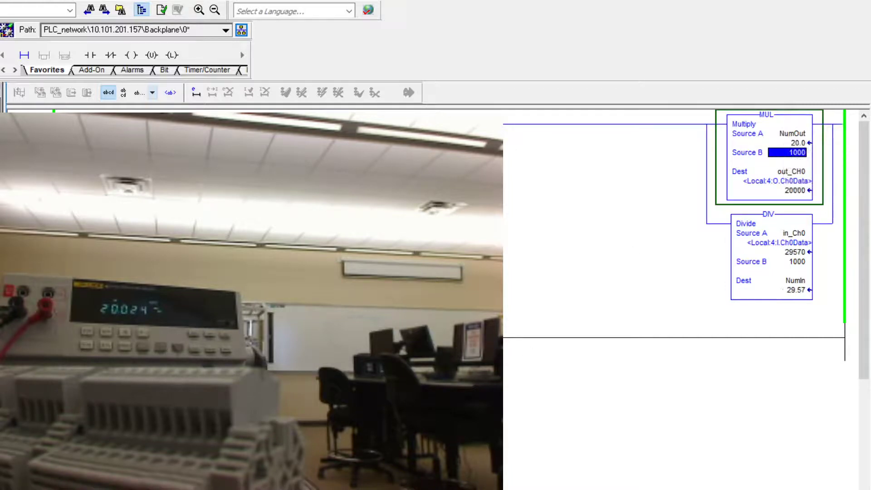
{"action": "key", "text": "alt+Tab"}
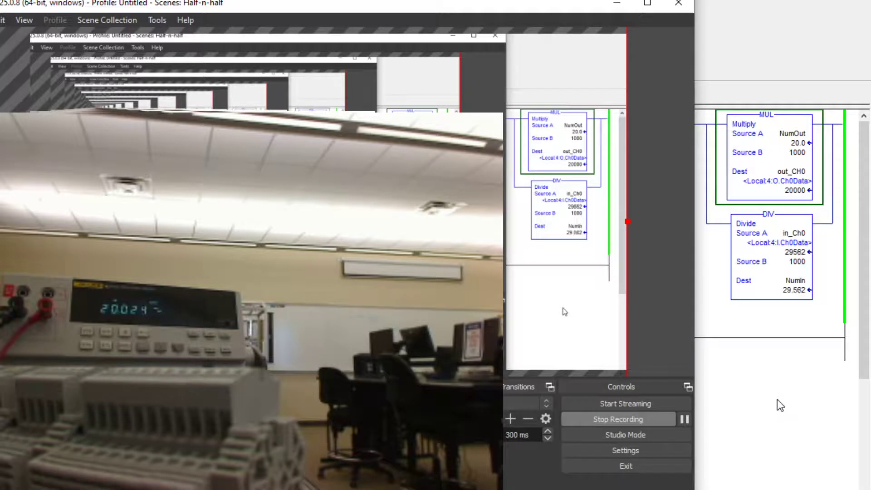
{"action": "key", "text": "alt+Tab"}
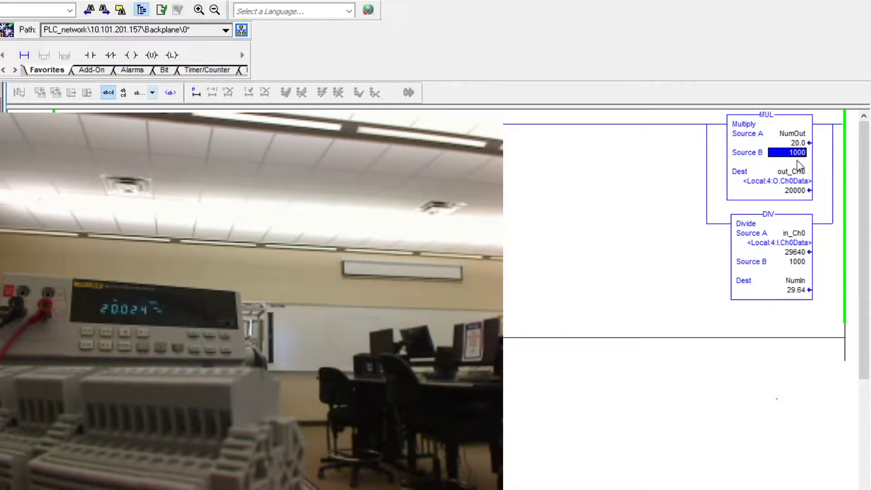
Step: Step the MUL Source A to 21.0, then back to 20.0
{"action": "left_click", "coordinate": [796, 143]}
{"action": "type", "text": "21"}
{"action": "key", "text": "Return"}
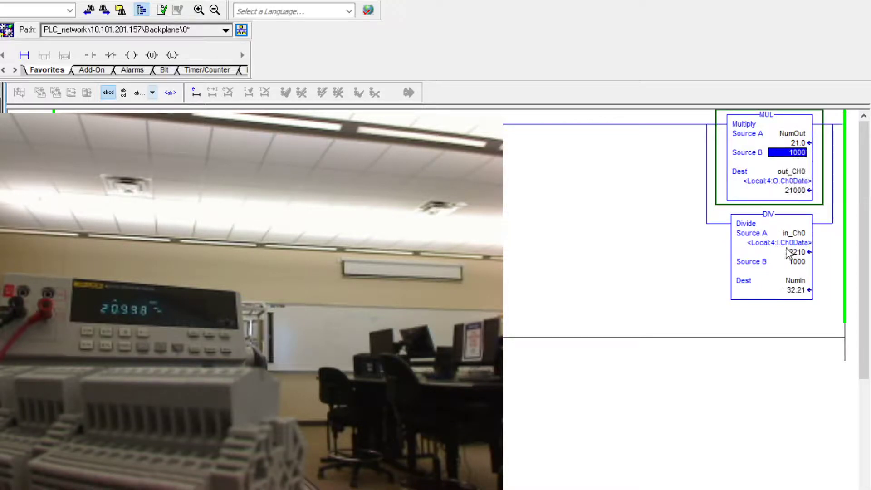
{"action": "left_click", "coordinate": [792, 144]}
{"action": "type", "text": "20"}
{"action": "key", "text": "Return"}
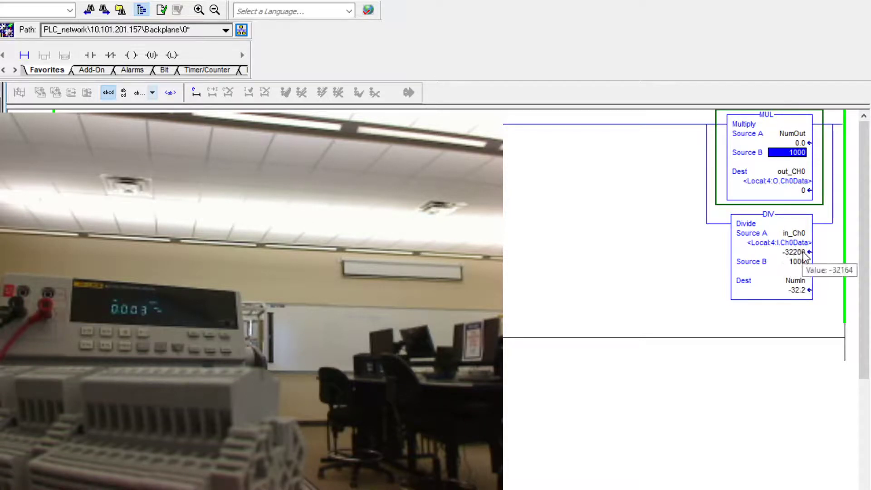
Step: Change the MUL Source A from 0.0 to 21.0
{"action": "left_click", "coordinate": [794, 142]}
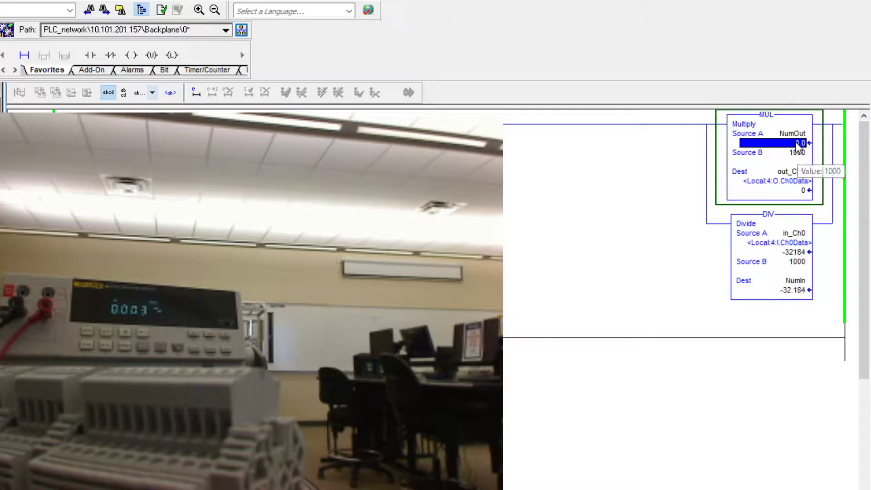
{"action": "type", "text": "21"}
{"action": "key", "text": "Return"}
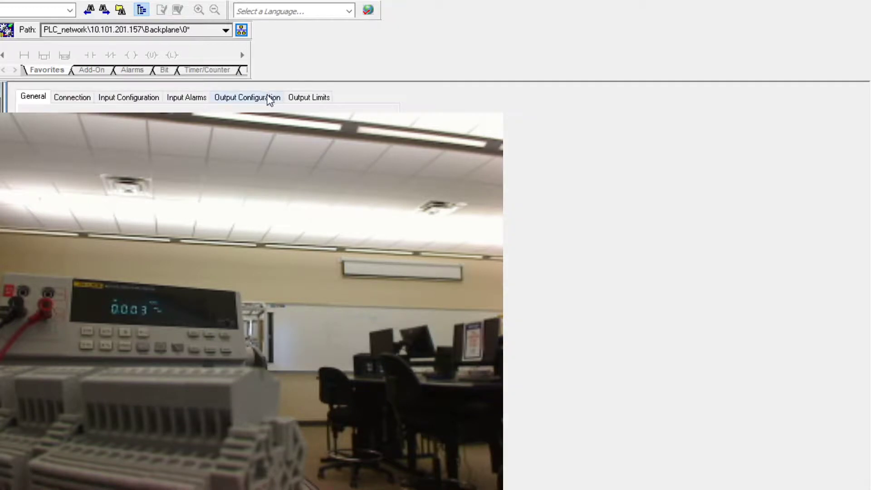
Step: Review the module's output and input configuration tabs, closing the help window
{"action": "left_click", "coordinate": [271, 99]}
{"action": "left_click", "coordinate": [144, 101]}
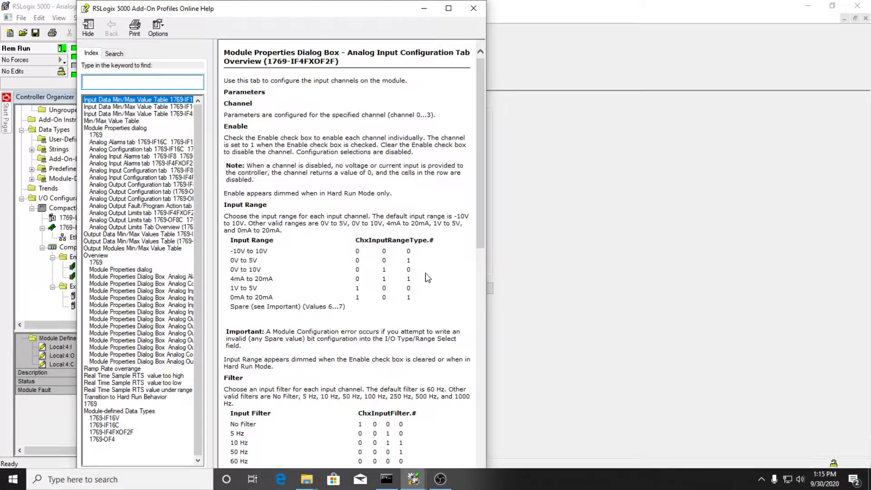
{"action": "left_click", "coordinate": [473, 8]}
{"action": "left_click", "coordinate": [440, 479]}
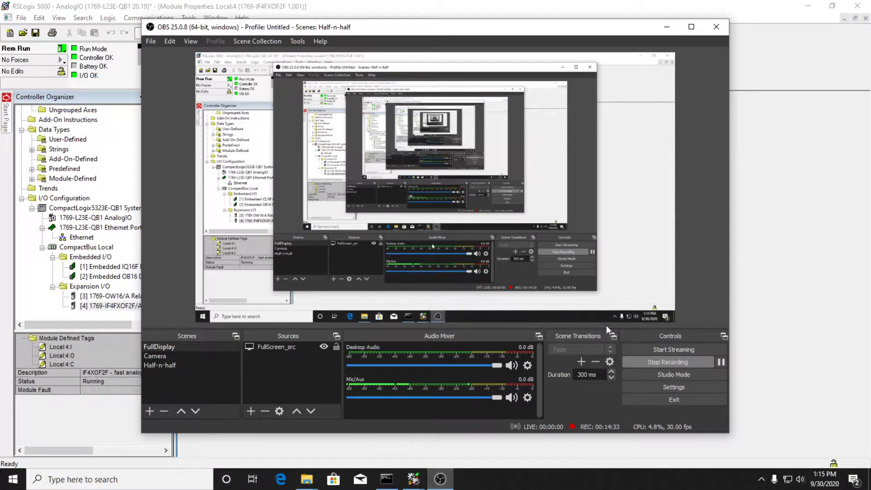
{"action": "left_click", "coordinate": [758, 288]}
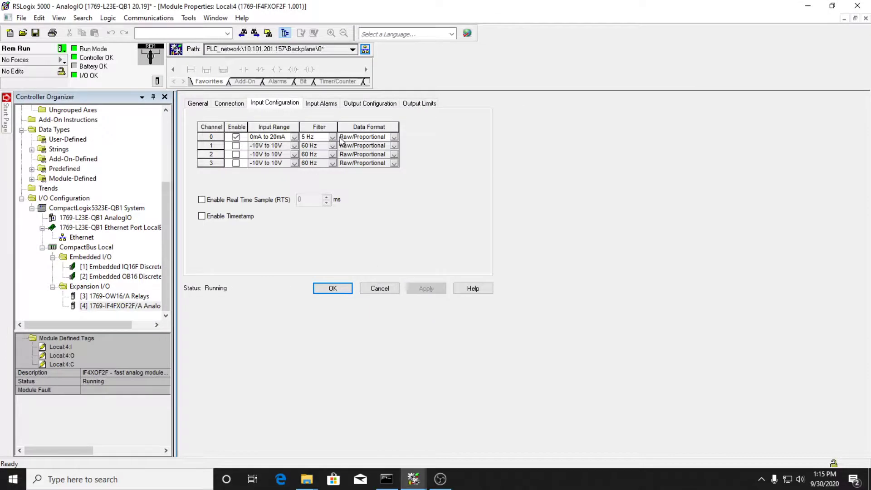
Step: Set channel 0's input data format to Percent Range and apply it to the running module
{"action": "left_click", "coordinate": [394, 137]}
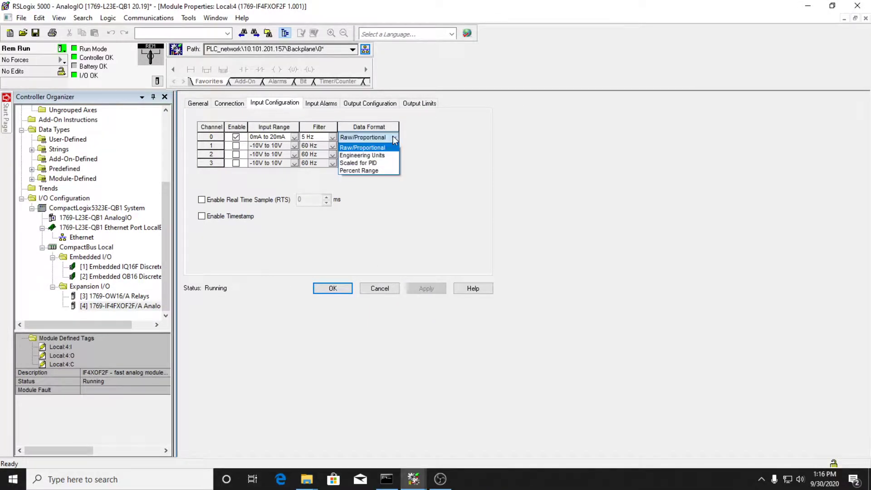
{"action": "left_click", "coordinate": [378, 170]}
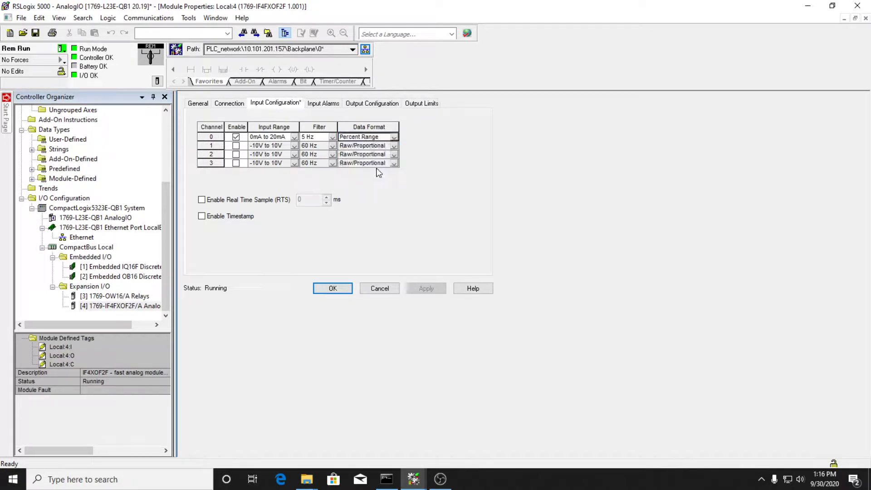
{"action": "left_click", "coordinate": [444, 288]}
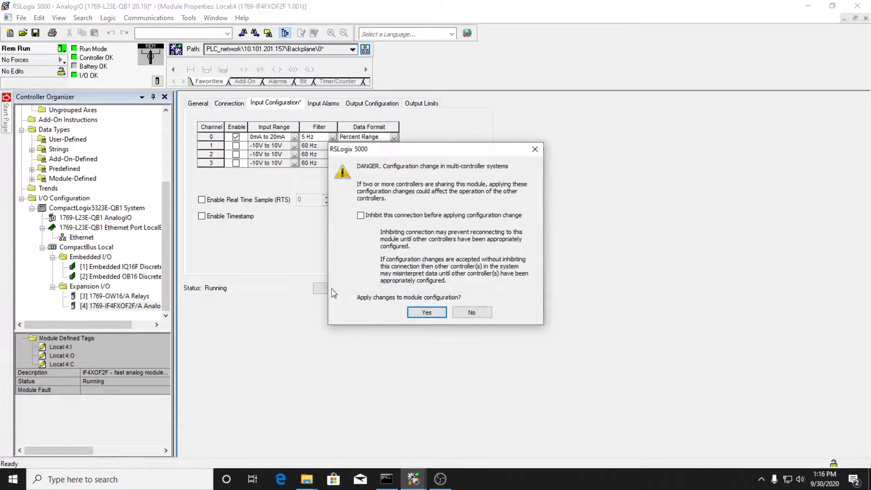
{"action": "left_click", "coordinate": [426, 312]}
{"action": "left_click", "coordinate": [332, 289]}
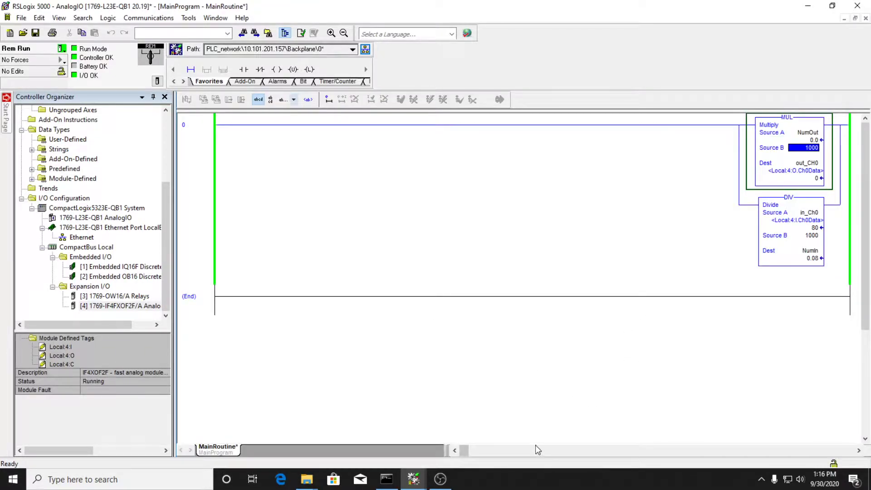
{"action": "left_click", "coordinate": [440, 478]}
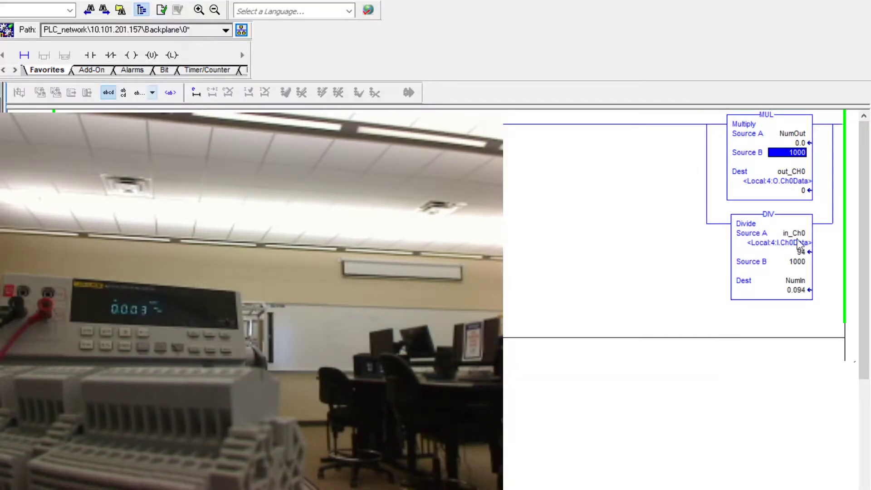
{"action": "left_click", "coordinate": [791, 142]}
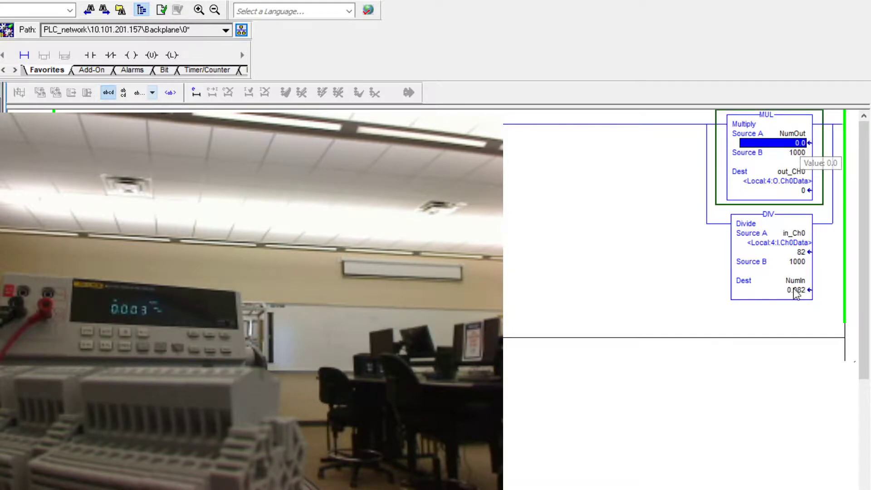
{"action": "left_click", "coordinate": [801, 253]}
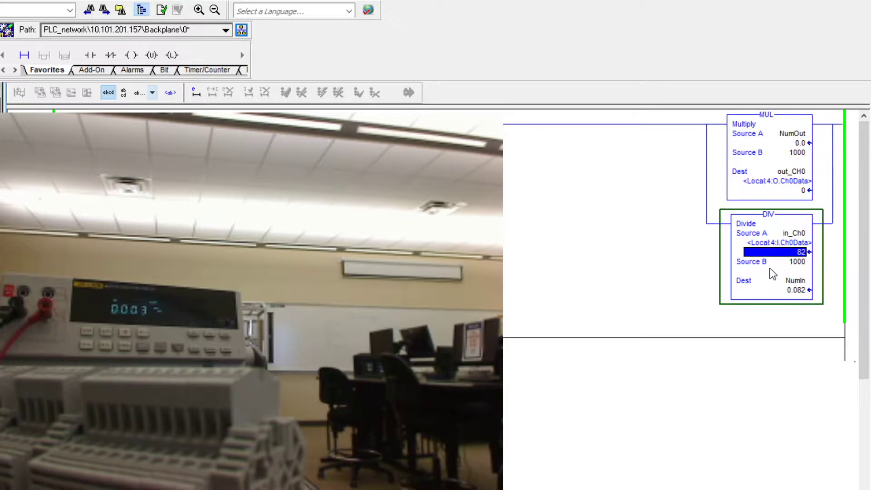
Step: Set the MUL's NumOut source to 10, then to 20.0, so out_CH0 becomes 20000
{"action": "mouse_move", "coordinate": [799, 295]}
{"action": "left_click", "coordinate": [797, 144]}
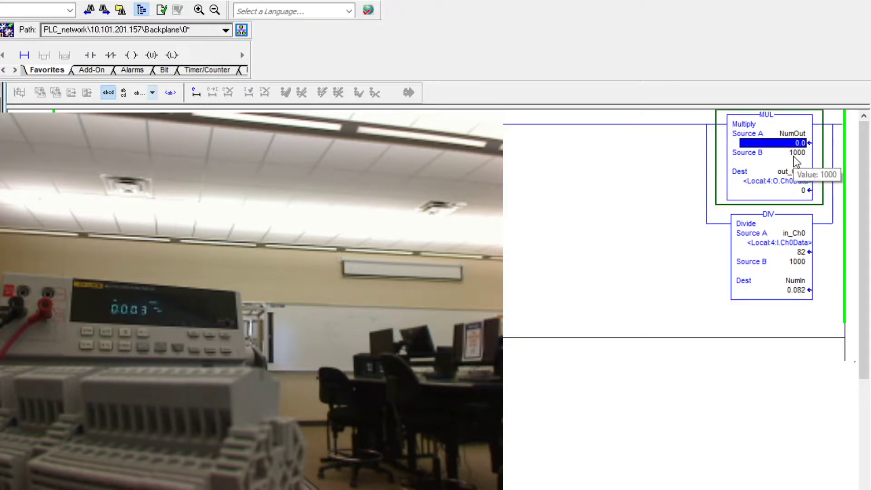
{"action": "type", "text": "10"}
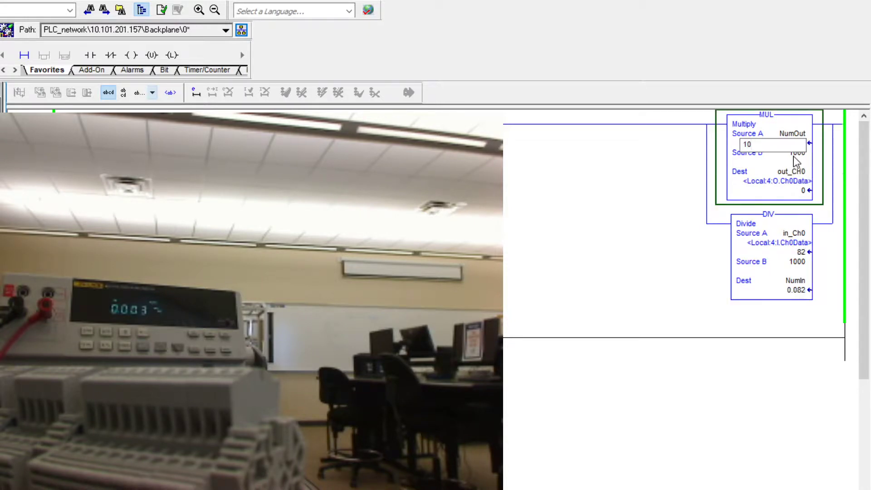
{"action": "key", "text": "Return"}
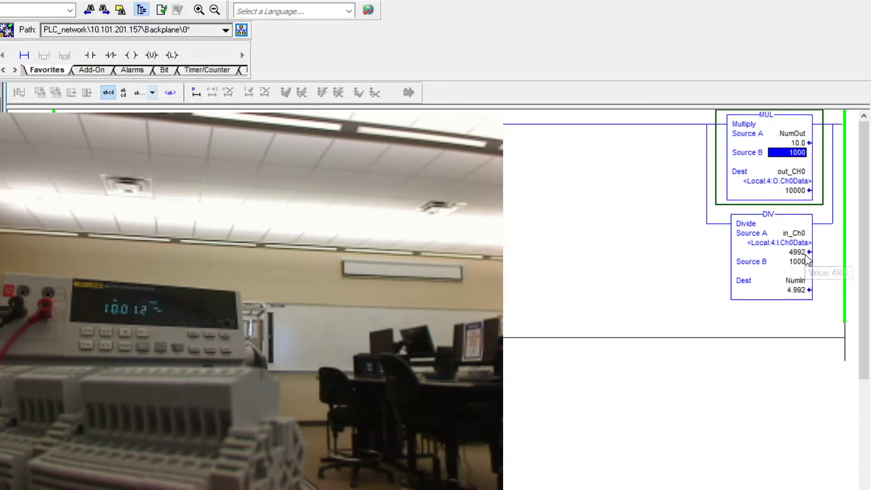
{"action": "left_click", "coordinate": [799, 144]}
{"action": "type", "text": "20"}
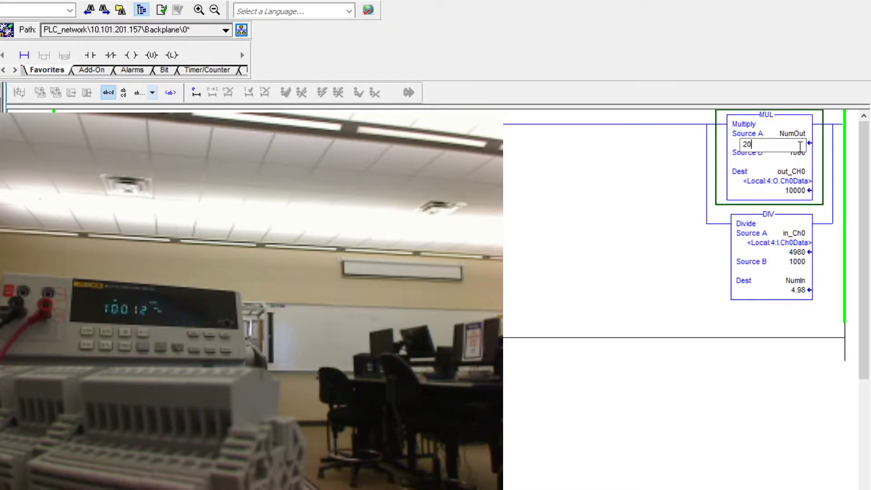
{"action": "key", "text": "Return"}
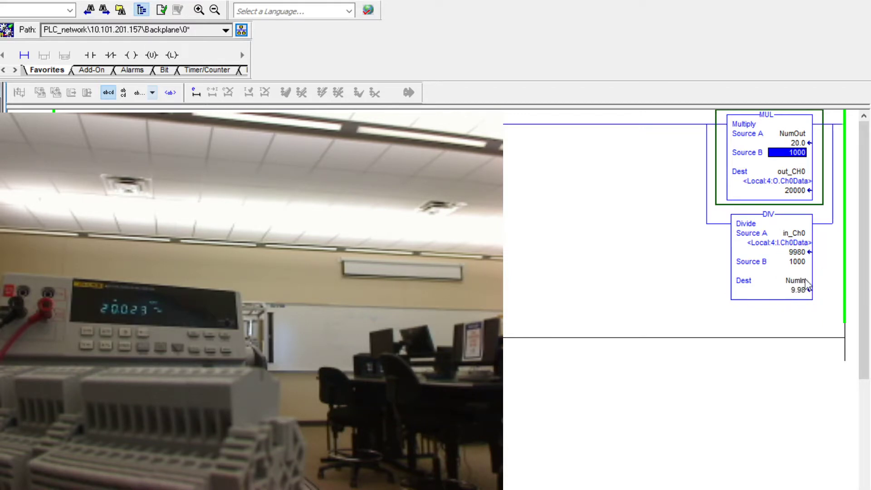
{"action": "key", "text": "Down"}
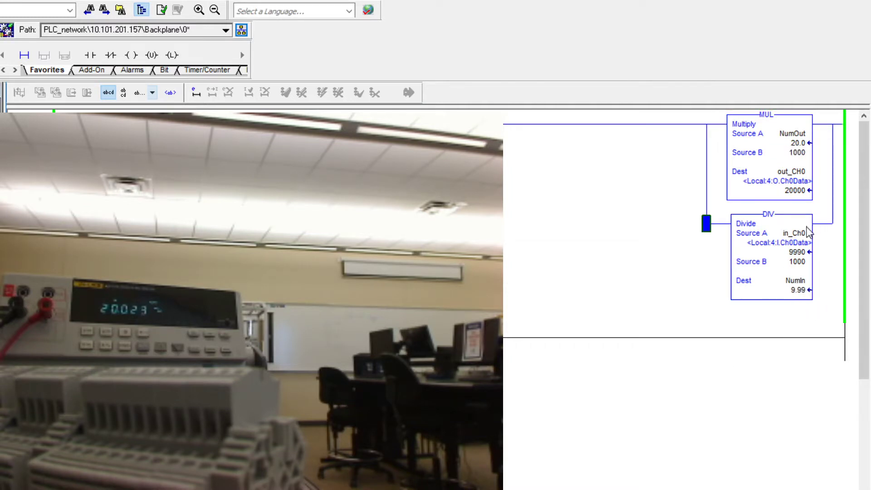
{"action": "left_click", "coordinate": [798, 153]}
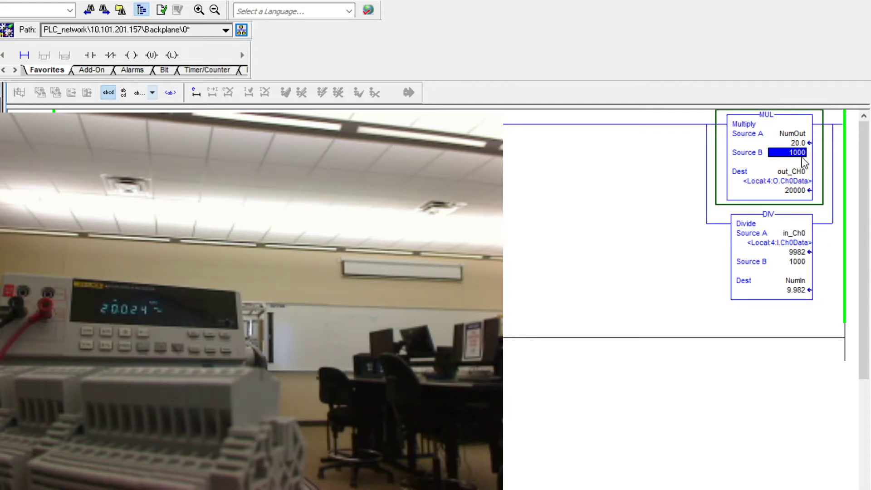
{"action": "left_click", "coordinate": [797, 252]}
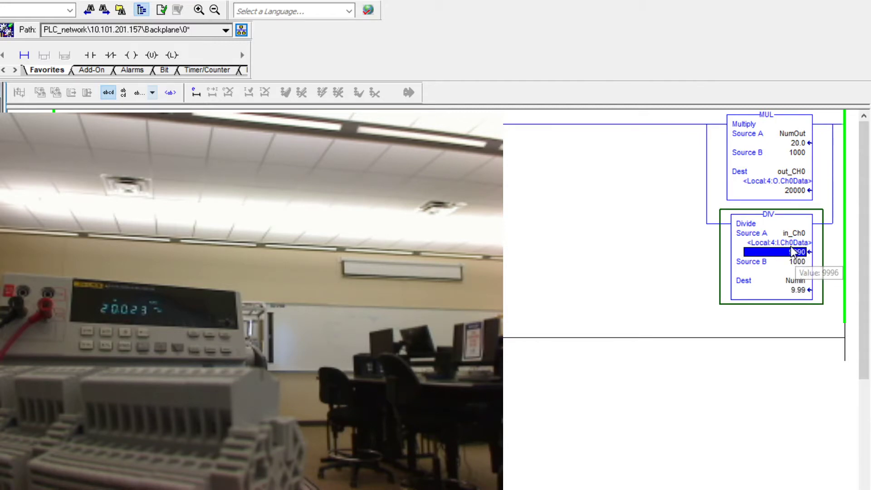
{"action": "left_click", "coordinate": [697, 167]}
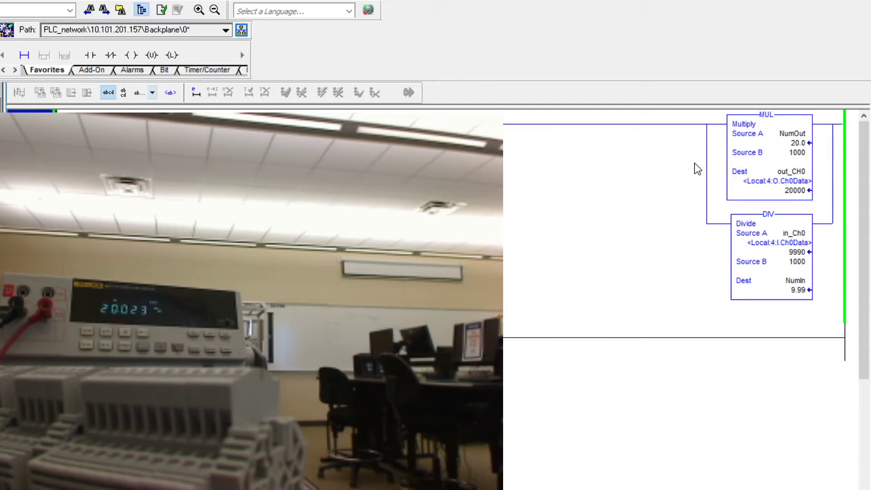
{"action": "key", "text": "Right"}
{"action": "left_click", "coordinate": [784, 172]}
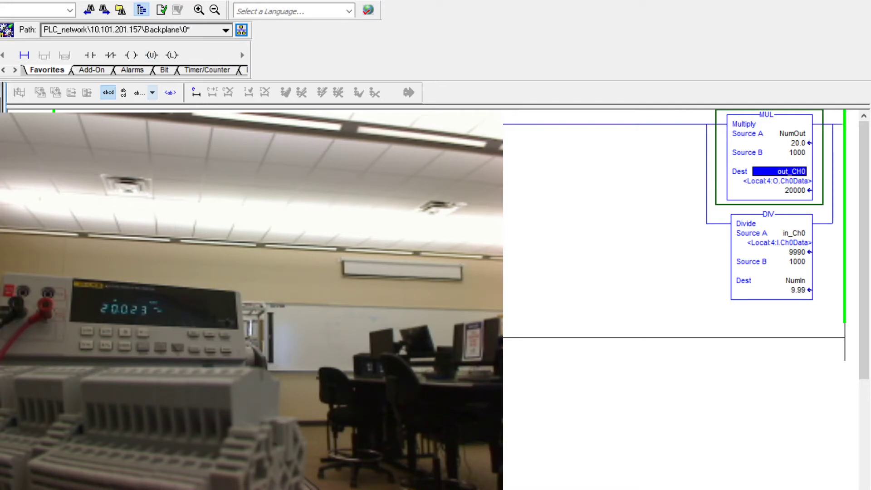
{"action": "left_click", "coordinate": [802, 153]}
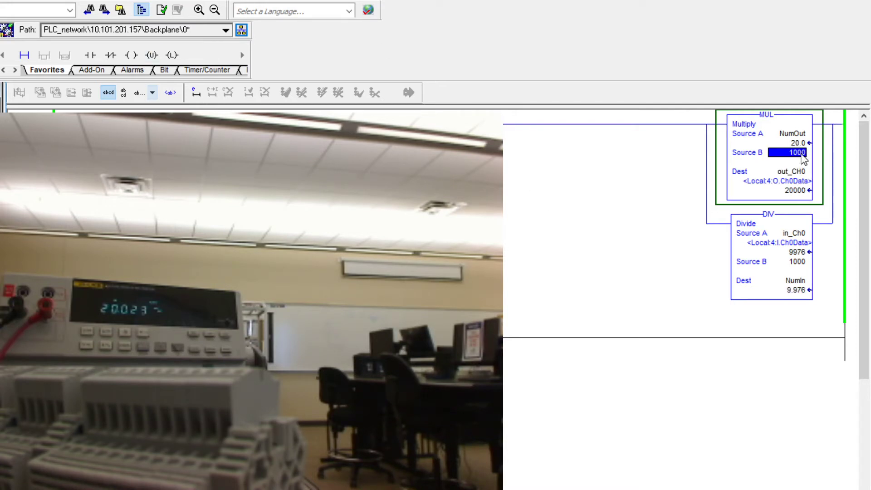
{"action": "left_click", "coordinate": [579, 225]}
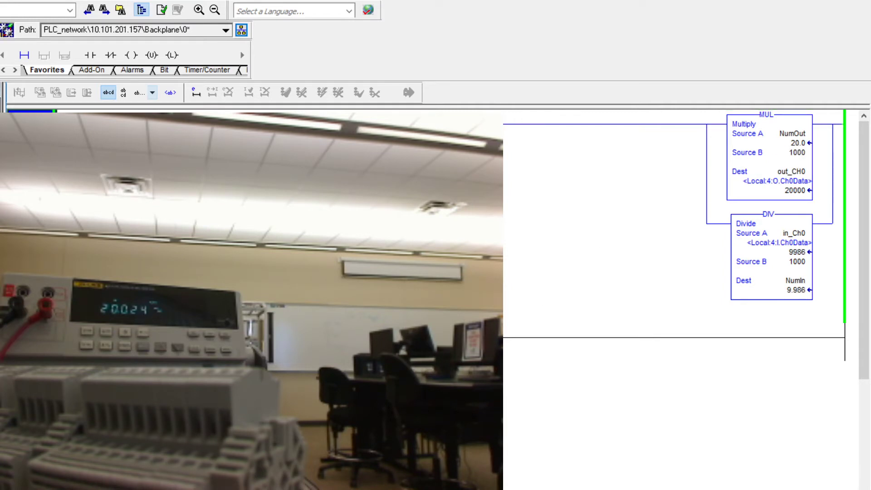
{"action": "left_click", "coordinate": [797, 261]}
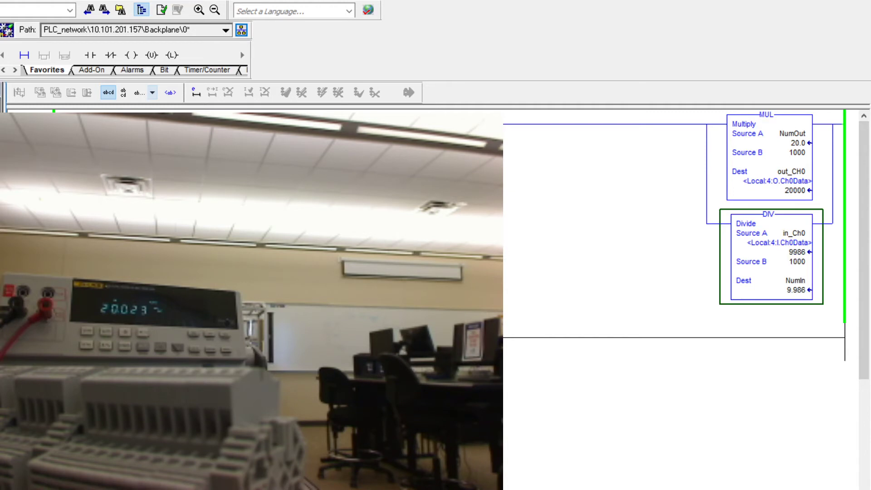
Step: Switch from the ladder routine to the MainProgram Tag Editor with Show set to All Tags
{"action": "key", "text": "ctrl+Tab"}
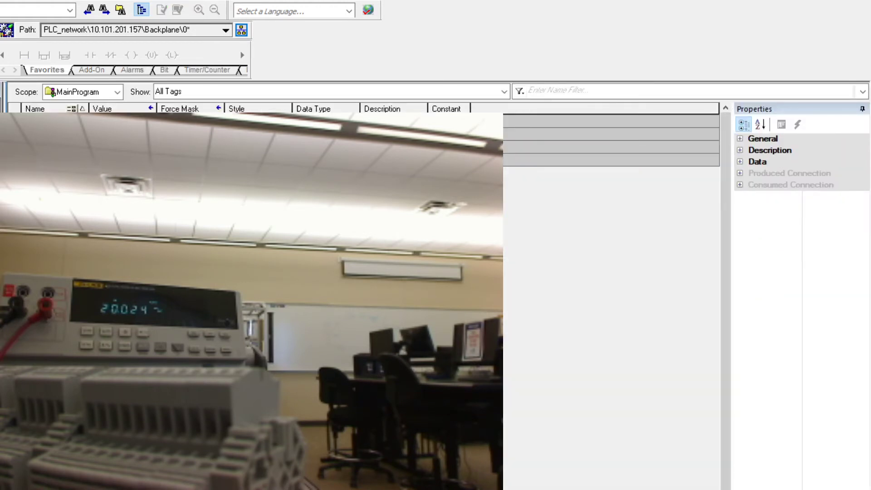